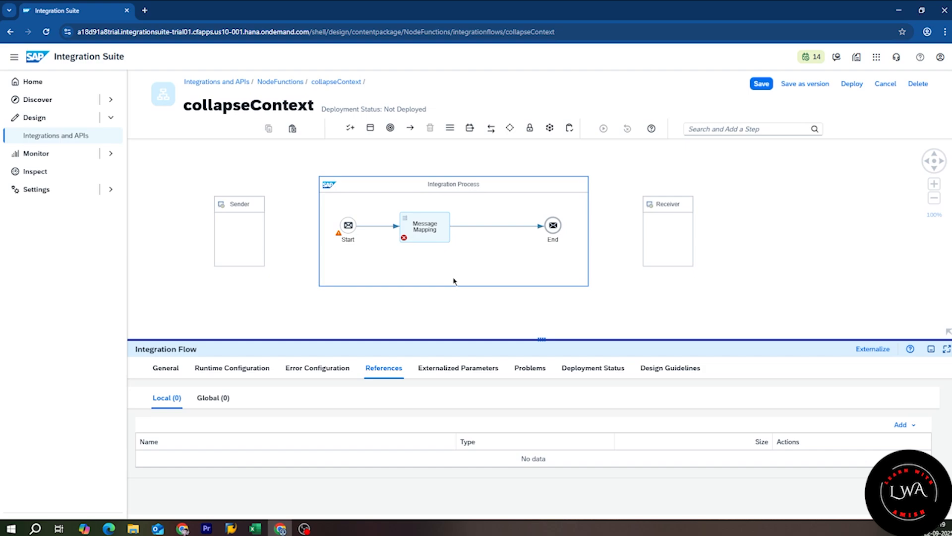
Step: Create a new message mapping named MM_CollapseContext for the Message Mapping step
{"action": "left_click", "coordinate": [434, 238]}
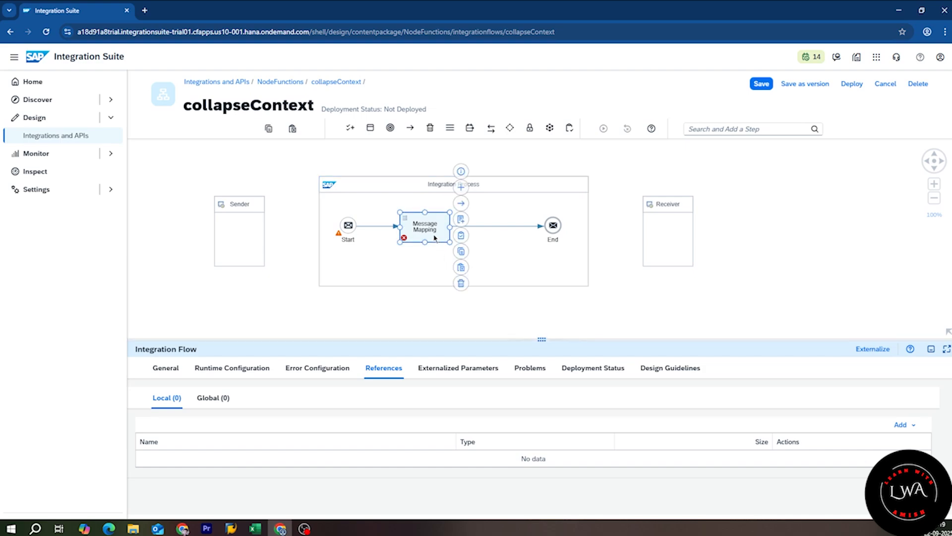
{"action": "left_click", "coordinate": [462, 221]}
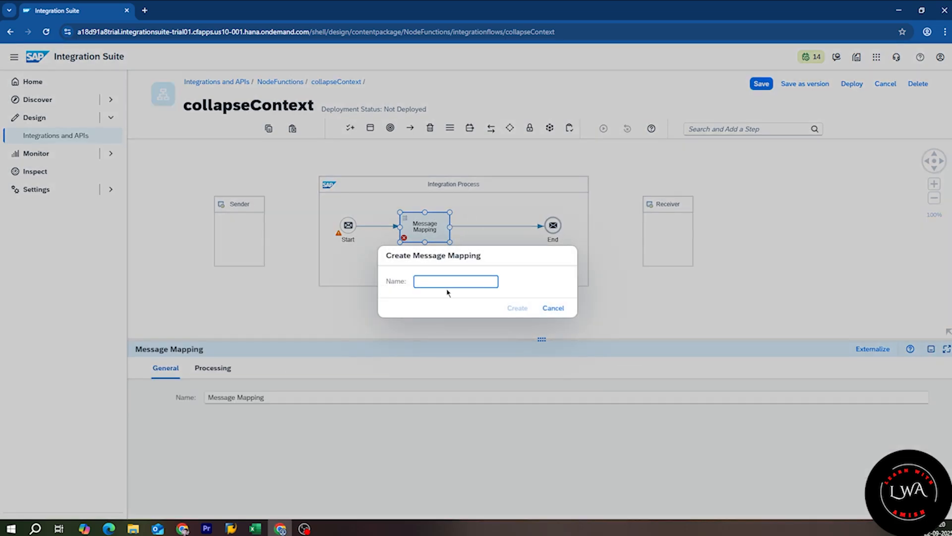
{"action": "type", "text": "MM_CollapseContxt"}
{"action": "left_click", "coordinate": [519, 308]}
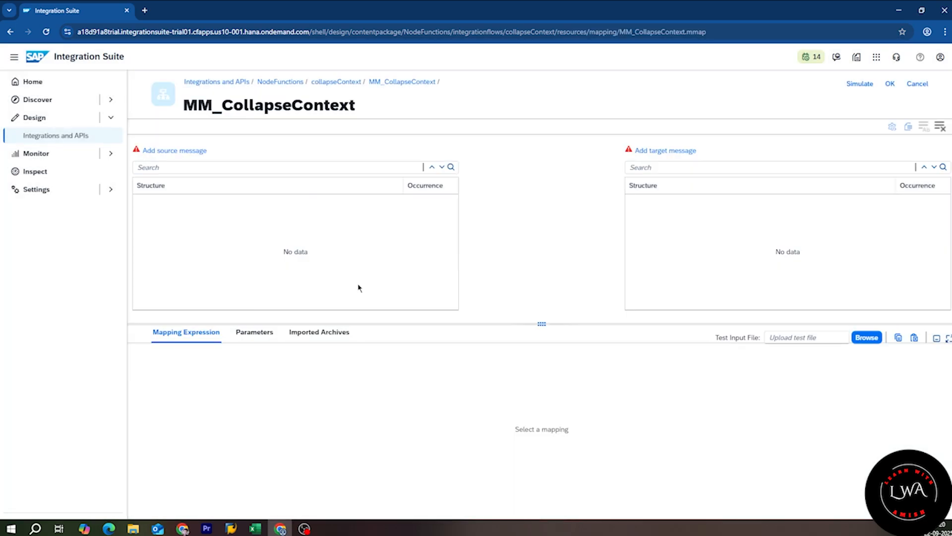
Step: Upload ExamSubjectSource.xsd as the mapping's Students source message
{"action": "left_click", "coordinate": [190, 152]}
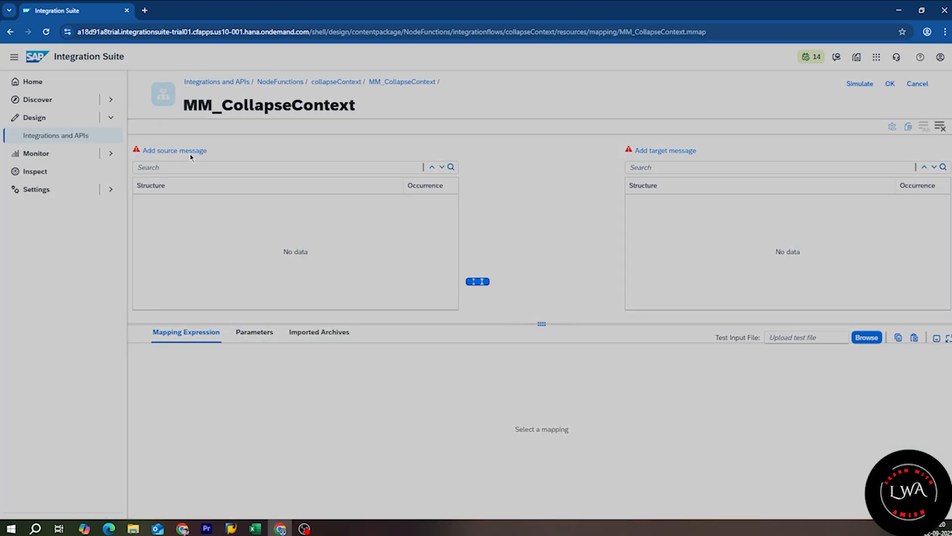
{"action": "left_click", "coordinate": [358, 411]}
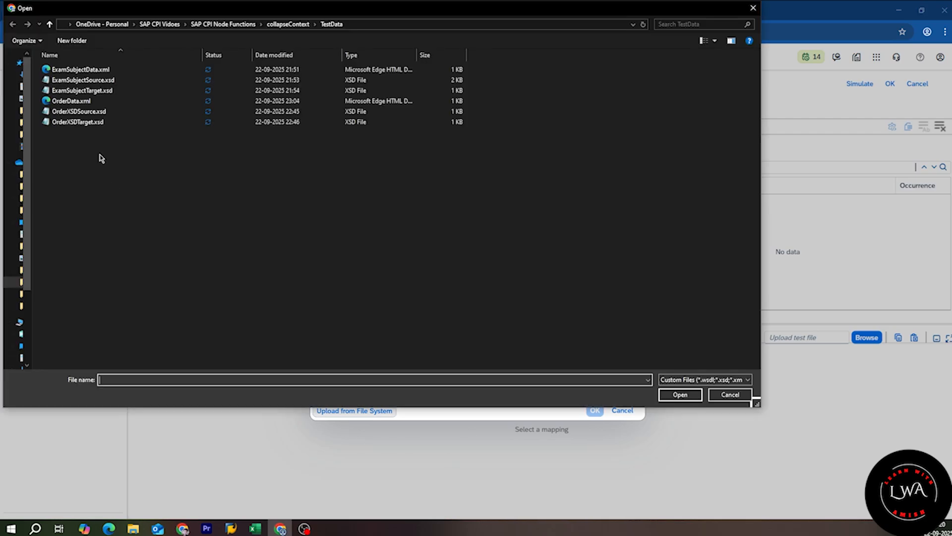
{"action": "left_click", "coordinate": [159, 80]}
{"action": "left_click", "coordinate": [680, 395]}
Step: Upload the target schema to add the StudentSummary target message
{"action": "left_click", "coordinate": [677, 152]}
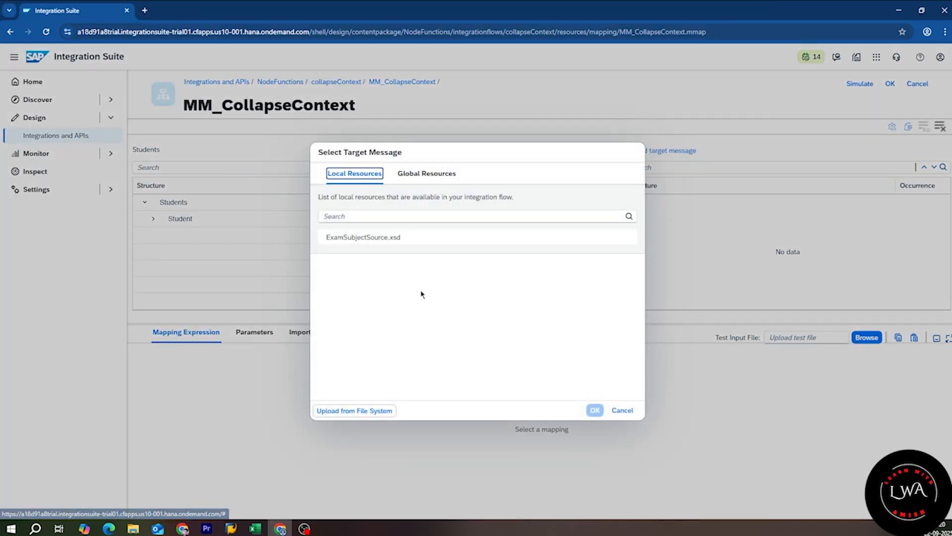
{"action": "left_click", "coordinate": [357, 410]}
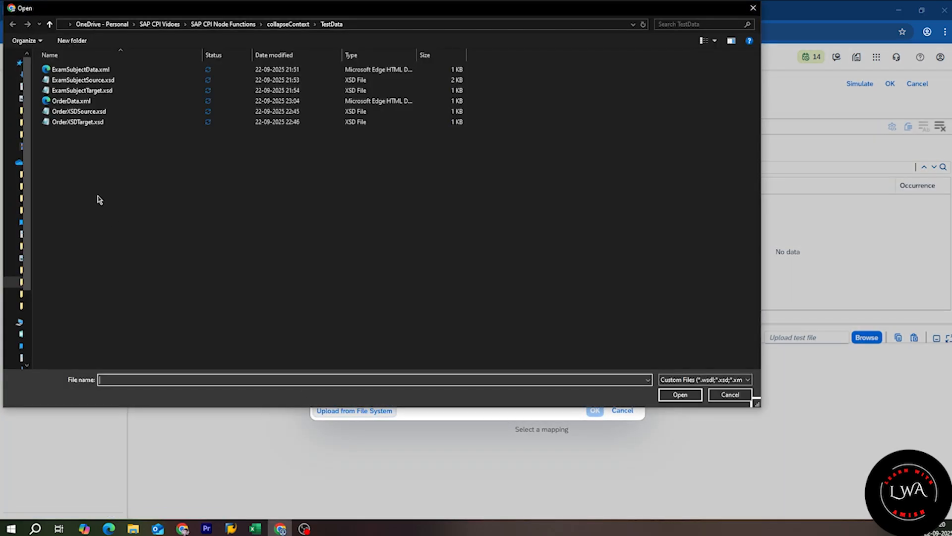
{"action": "left_click", "coordinate": [114, 90]}
{"action": "left_click", "coordinate": [680, 394]}
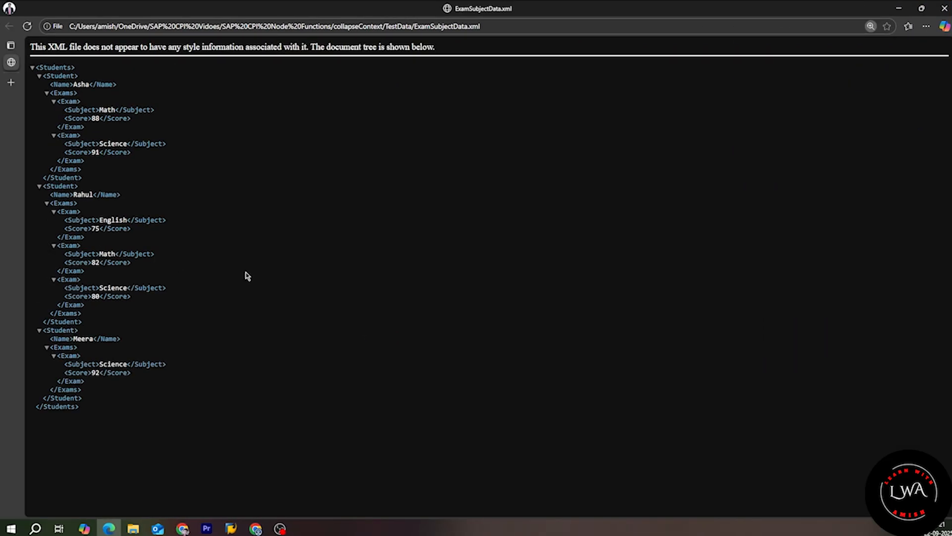
{"action": "scroll", "coordinate": [252, 274], "scroll_direction": "up", "scroll_amount": 4}
{"action": "scroll", "coordinate": [252, 273], "scroll_direction": "down", "scroll_amount": 2}
{"action": "left_click_drag", "start_coordinate": [101, 457], "coordinate": [24, 78]}
{"action": "left_click", "coordinate": [280, 240]}
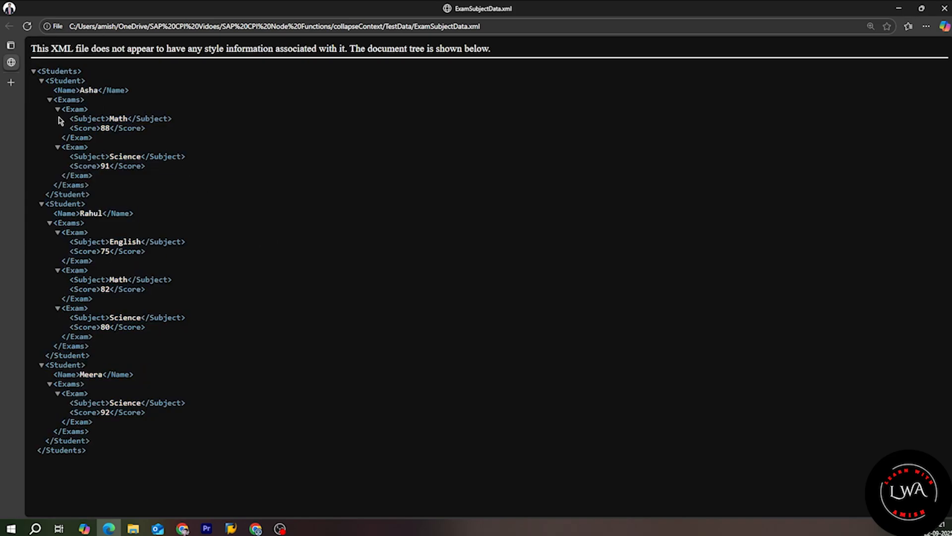
{"action": "left_click", "coordinate": [56, 110]}
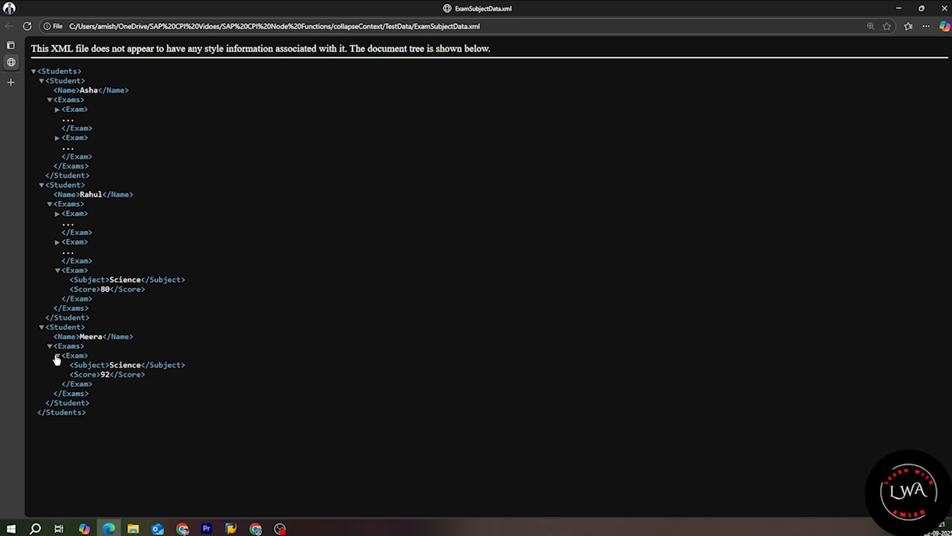
{"action": "left_click", "coordinate": [57, 357]}
{"action": "left_click", "coordinate": [57, 357]}
{"action": "left_click", "coordinate": [57, 213]}
{"action": "left_click", "coordinate": [57, 251]}
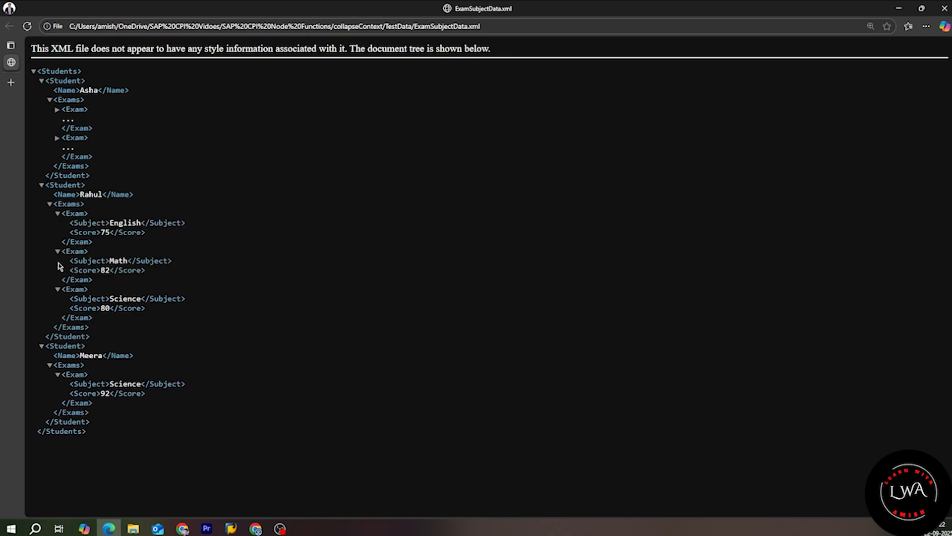
{"action": "left_click", "coordinate": [57, 109]}
{"action": "left_click", "coordinate": [58, 147]}
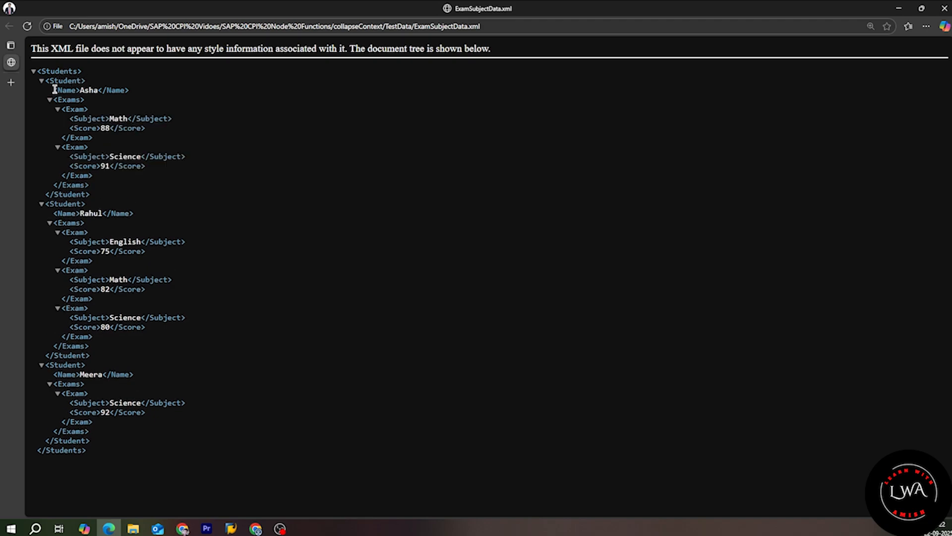
{"action": "left_click_drag", "start_coordinate": [145, 128], "coordinate": [69, 122]}
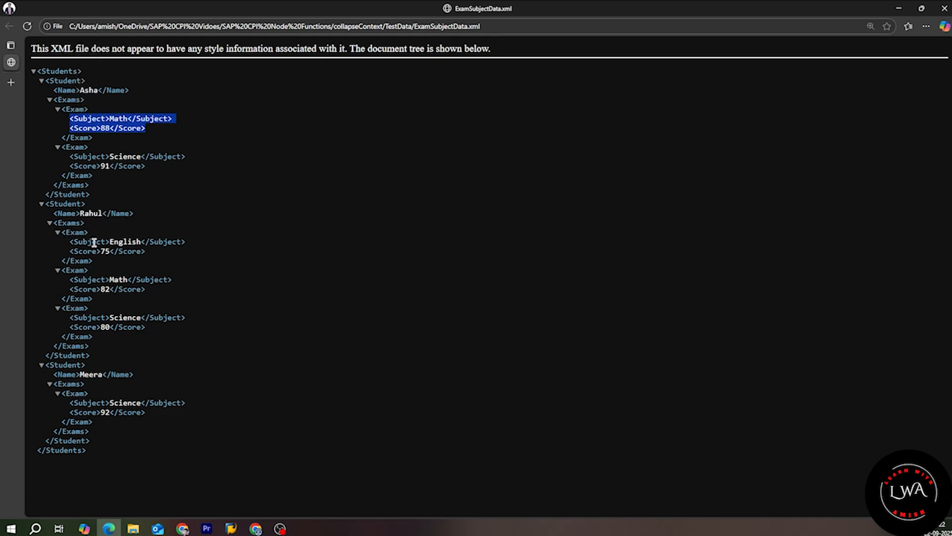
{"action": "left_click_drag", "start_coordinate": [147, 253], "coordinate": [62, 232]}
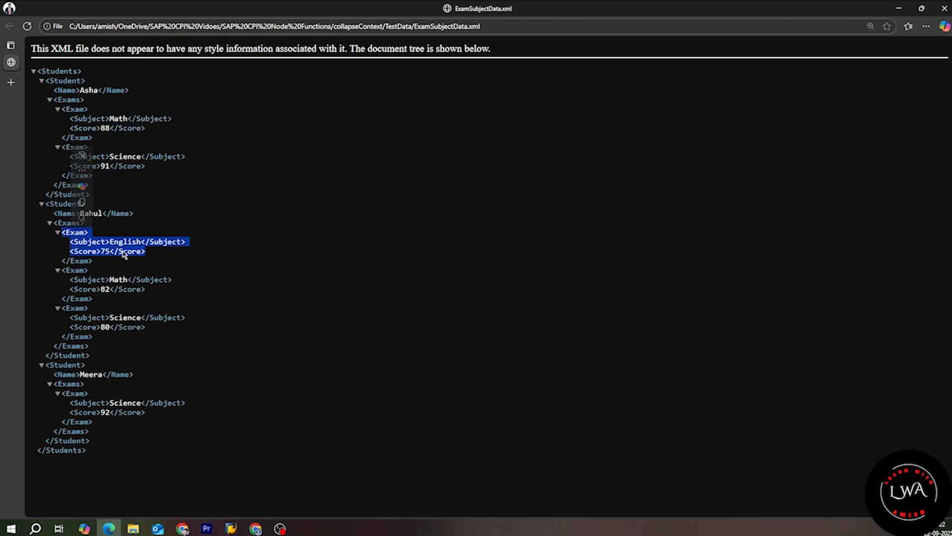
{"action": "mouse_move", "coordinate": [157, 416]}
{"action": "left_mouse_down"}
{"action": "mouse_move", "coordinate": [77, 399]}
{"action": "mouse_move", "coordinate": [69, 412]}
{"action": "mouse_move", "coordinate": [172, 412]}
{"action": "left_mouse_up"}
{"action": "left_click", "coordinate": [170, 419]}
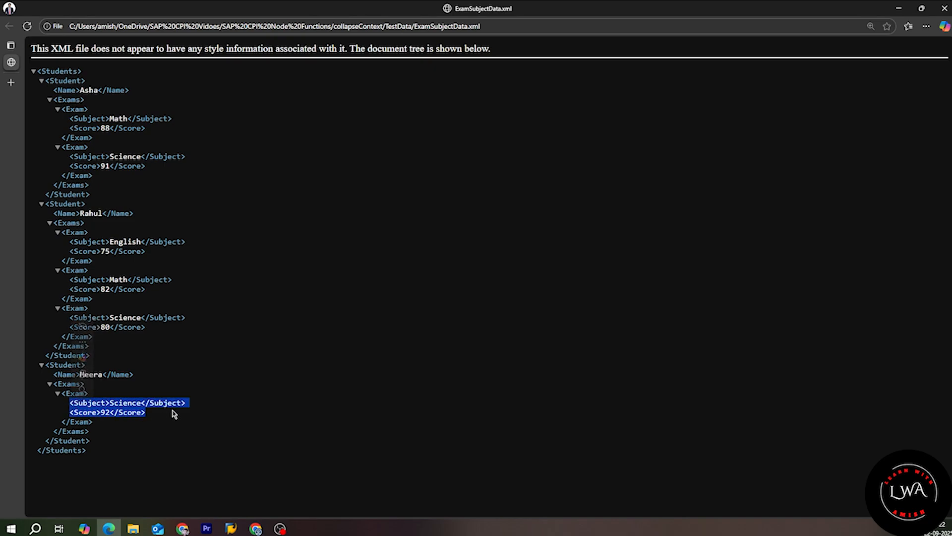
{"action": "left_click", "coordinate": [396, 371]}
Step: Expand Student, Exams and Exam, then drag Students onto StudentSummary to auto-map Name, Subject and Score
{"action": "left_click", "coordinate": [262, 527]}
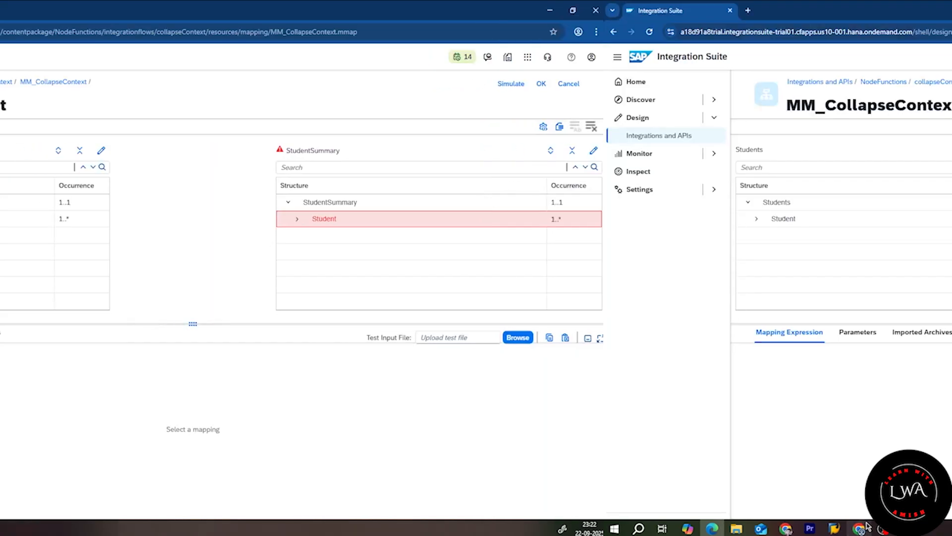
{"action": "left_click", "coordinate": [756, 218]}
{"action": "left_click", "coordinate": [765, 252]}
{"action": "left_click", "coordinate": [773, 268]}
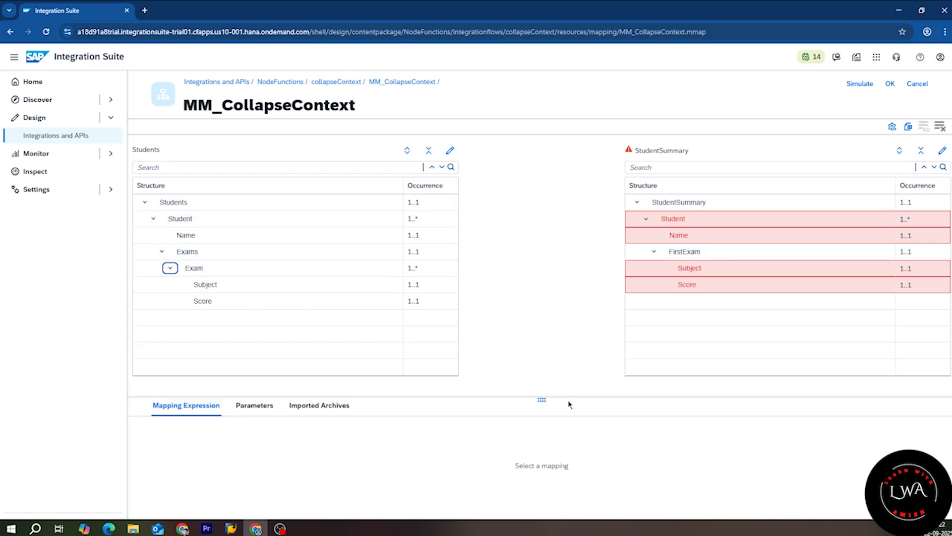
{"action": "left_click", "coordinate": [568, 399]}
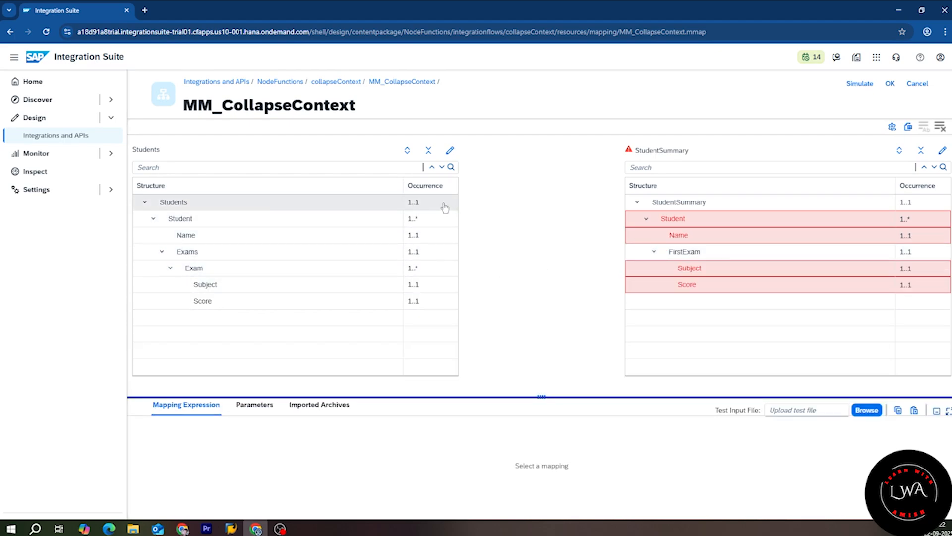
{"action": "left_click_drag", "start_coordinate": [445, 207], "coordinate": [675, 202]}
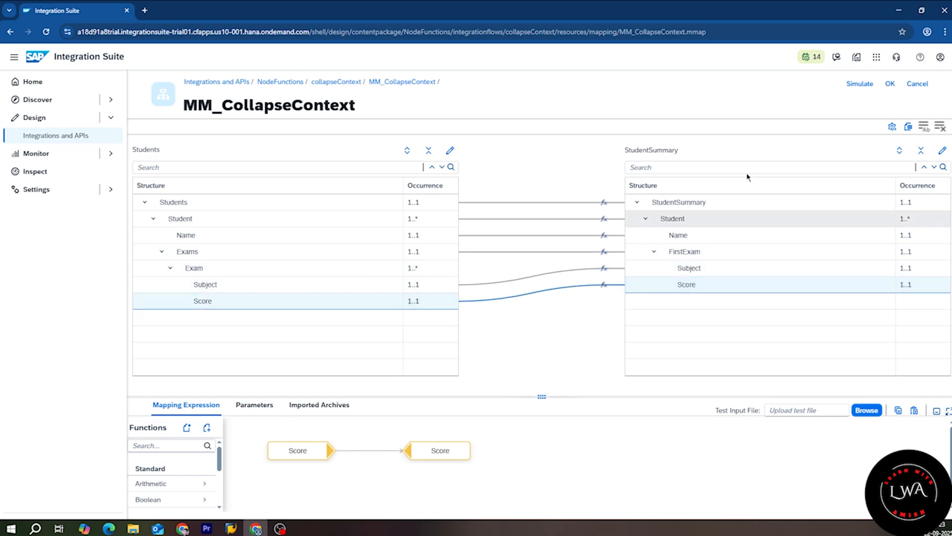
{"action": "left_click", "coordinate": [860, 83]}
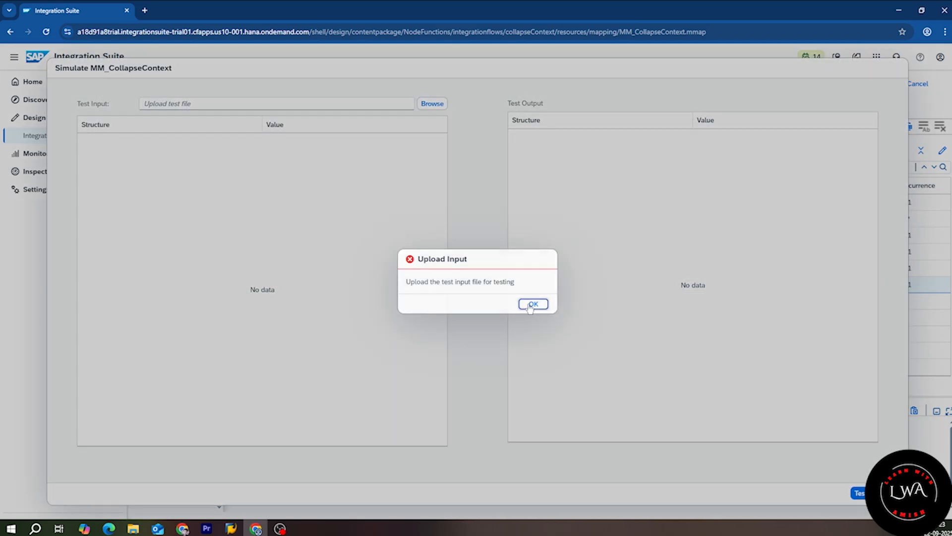
Step: Load ExamSubjectData.xml as the test input and run the simulation
{"action": "left_click", "coordinate": [531, 304]}
{"action": "left_click", "coordinate": [433, 103]}
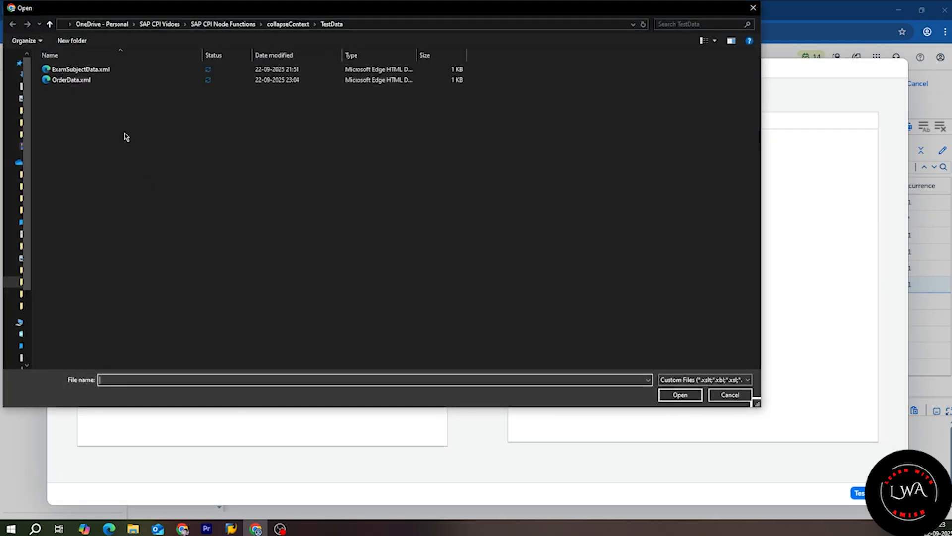
{"action": "left_click", "coordinate": [96, 70]}
{"action": "left_click", "coordinate": [679, 393]}
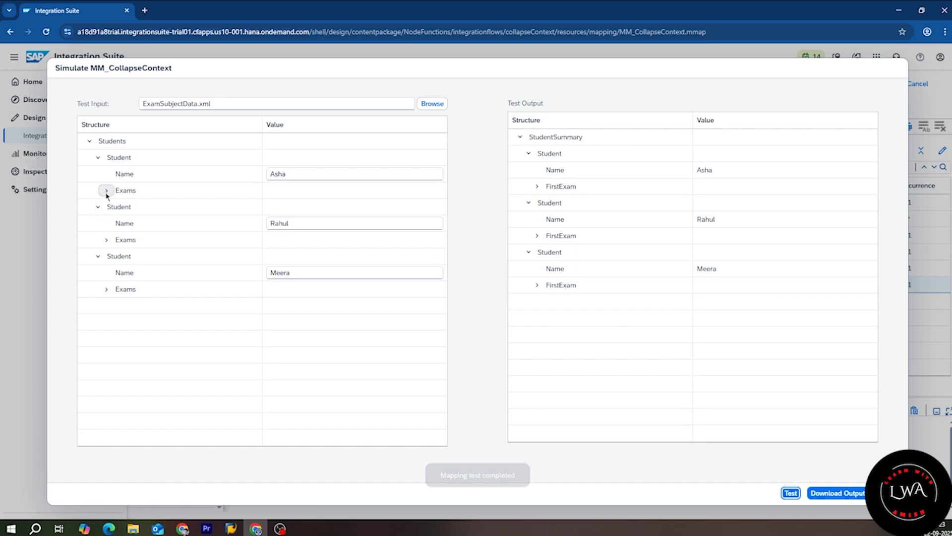
Step: Expand Asha's and Rahul's exams in the test input to show each subject and score
{"action": "left_click", "coordinate": [106, 190]}
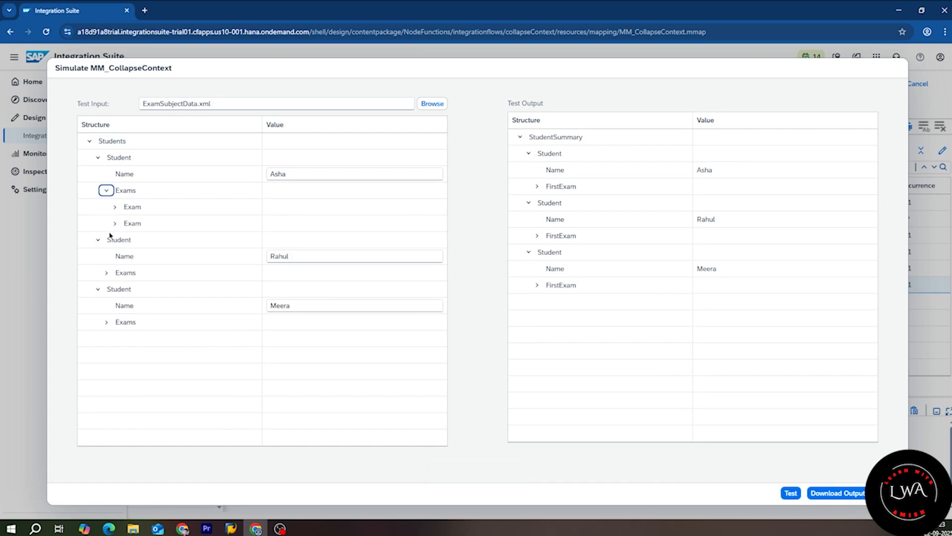
{"action": "left_click", "coordinate": [115, 207]}
{"action": "left_click", "coordinate": [114, 256]}
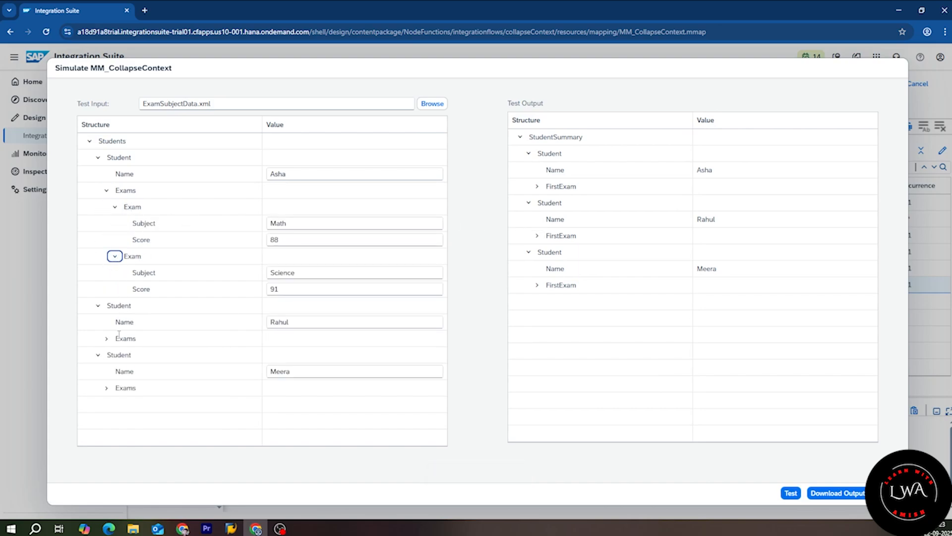
{"action": "left_click", "coordinate": [106, 338]}
{"action": "left_click", "coordinate": [115, 355]}
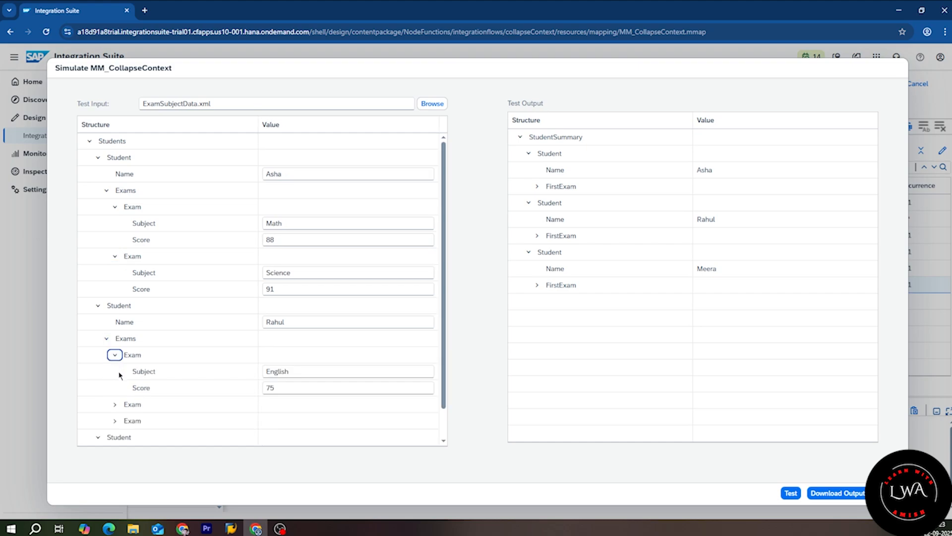
{"action": "left_click", "coordinate": [115, 404]}
{"action": "scroll", "coordinate": [116, 397], "scroll_direction": "down", "scroll_amount": 1}
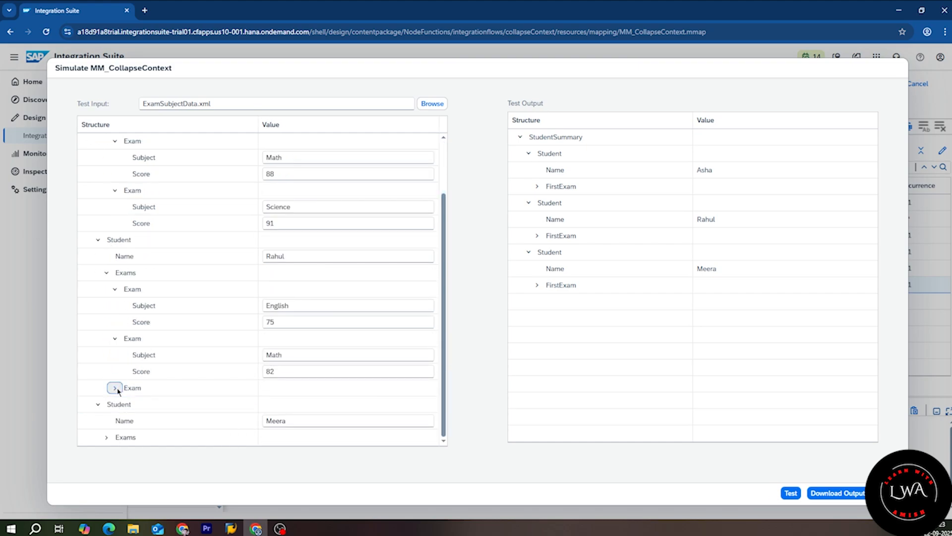
{"action": "left_click", "coordinate": [115, 388]}
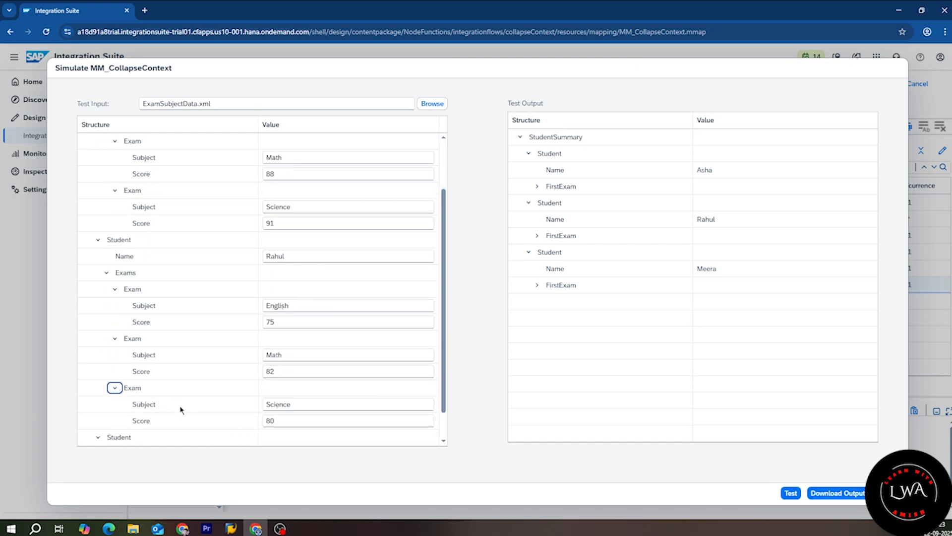
Step: Compare Asha's and Rahul's output FirstExam with the input exams (Asha 88, Rahul Science 91)
{"action": "left_click", "coordinate": [537, 187]}
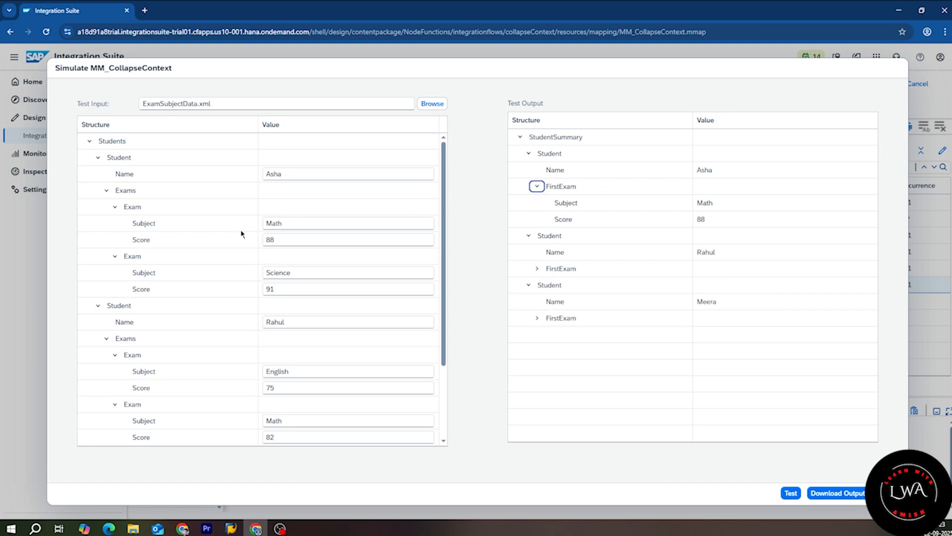
{"action": "double_click", "coordinate": [288, 238]}
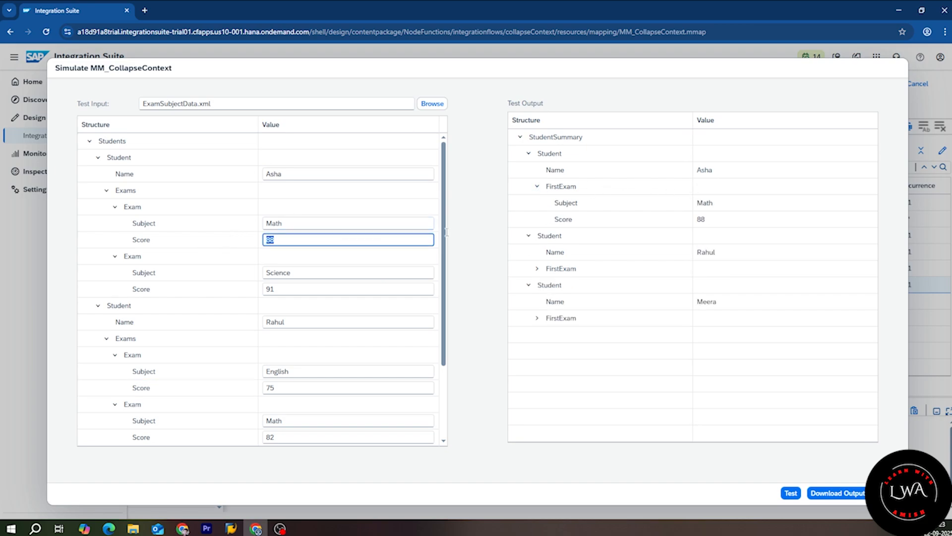
{"action": "left_click", "coordinate": [536, 268]}
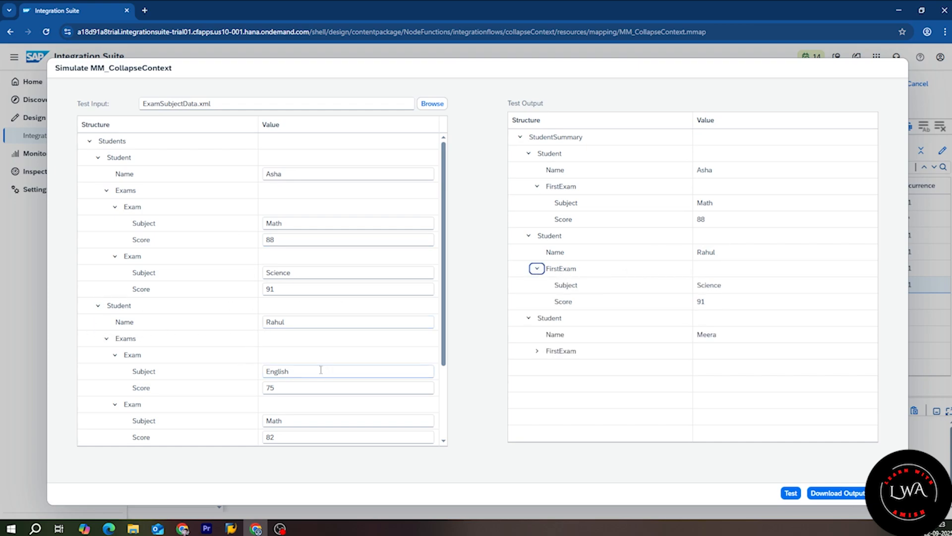
{"action": "left_click_drag", "start_coordinate": [743, 289], "coordinate": [642, 297]}
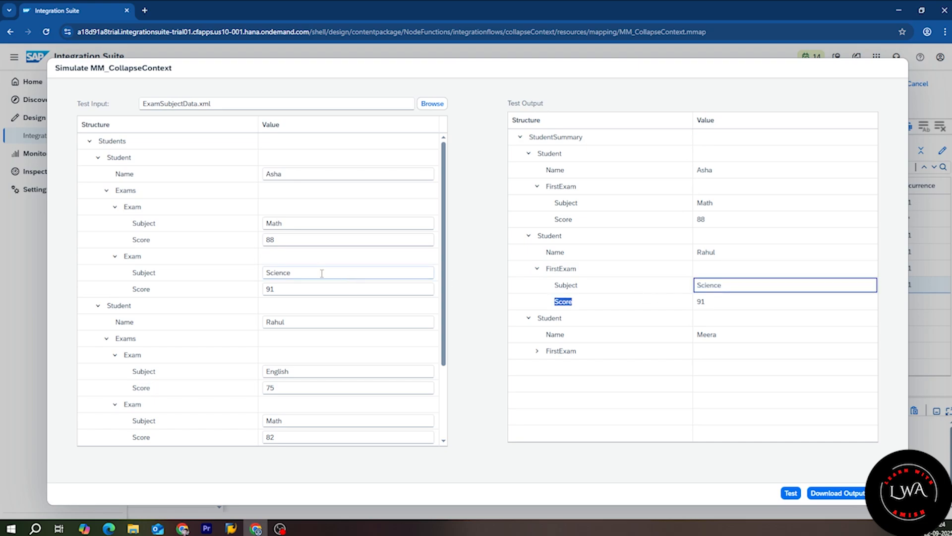
{"action": "left_click_drag", "start_coordinate": [138, 271], "coordinate": [227, 273]}
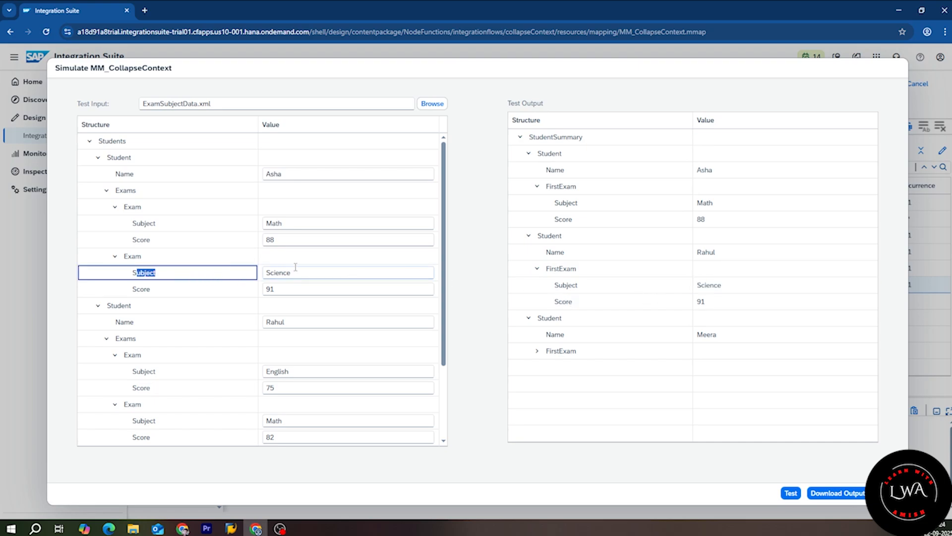
{"action": "left_click", "coordinate": [714, 302]}
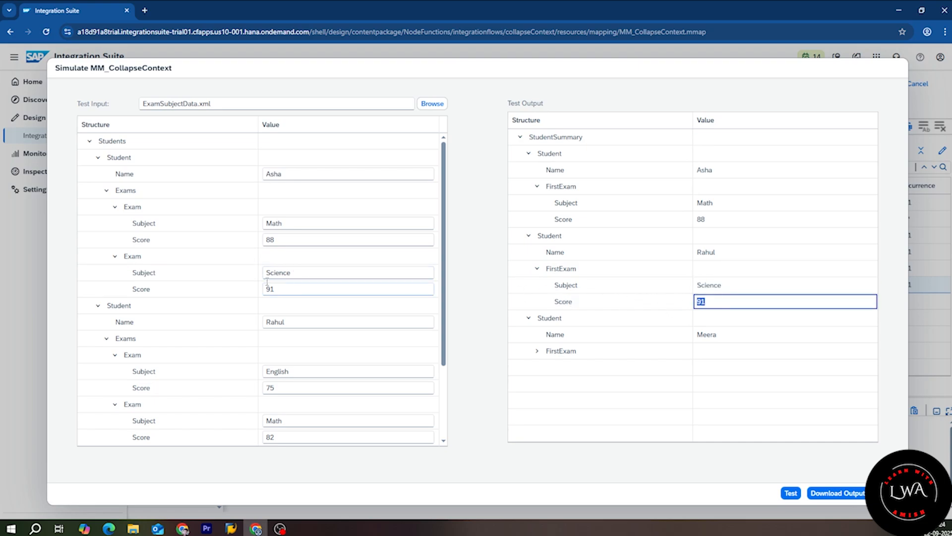
{"action": "left_click", "coordinate": [283, 293]}
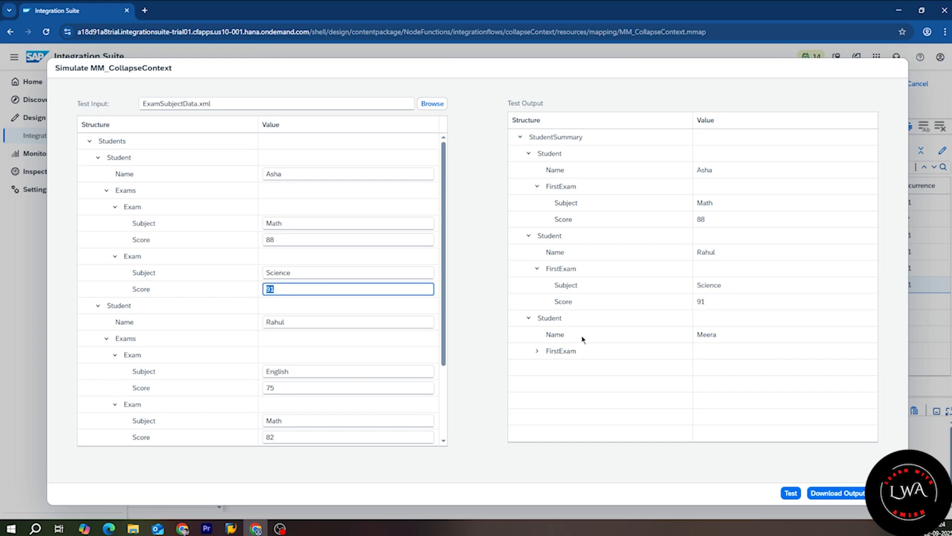
Step: Compare Meera's output FirstExam with her input Science 92, and Rahul's first exam English 75
{"action": "left_click", "coordinate": [537, 350]}
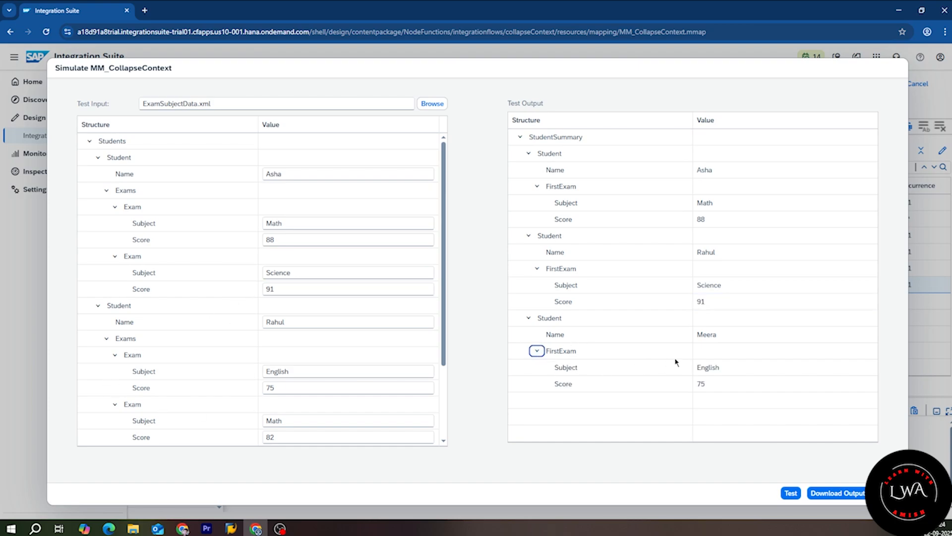
{"action": "scroll", "coordinate": [182, 389], "scroll_direction": "down", "scroll_amount": 2}
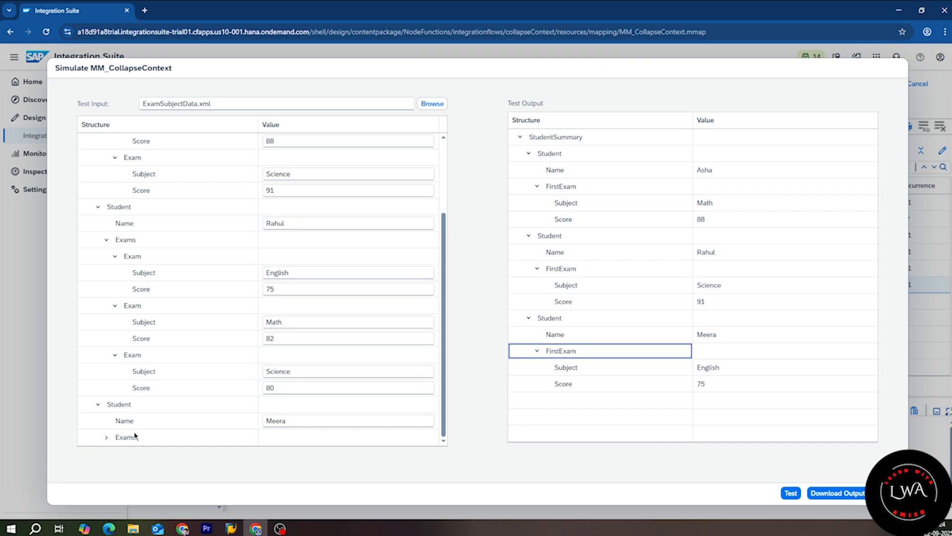
{"action": "left_click", "coordinate": [115, 437]}
{"action": "left_click", "coordinate": [106, 437]}
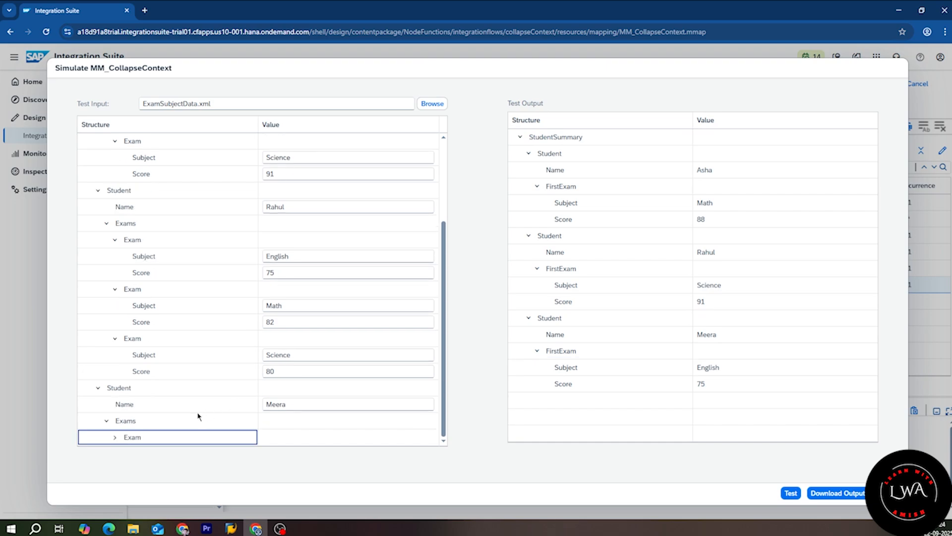
{"action": "left_click", "coordinate": [114, 437]}
{"action": "scroll", "coordinate": [191, 425], "scroll_direction": "down", "scroll_amount": 2}
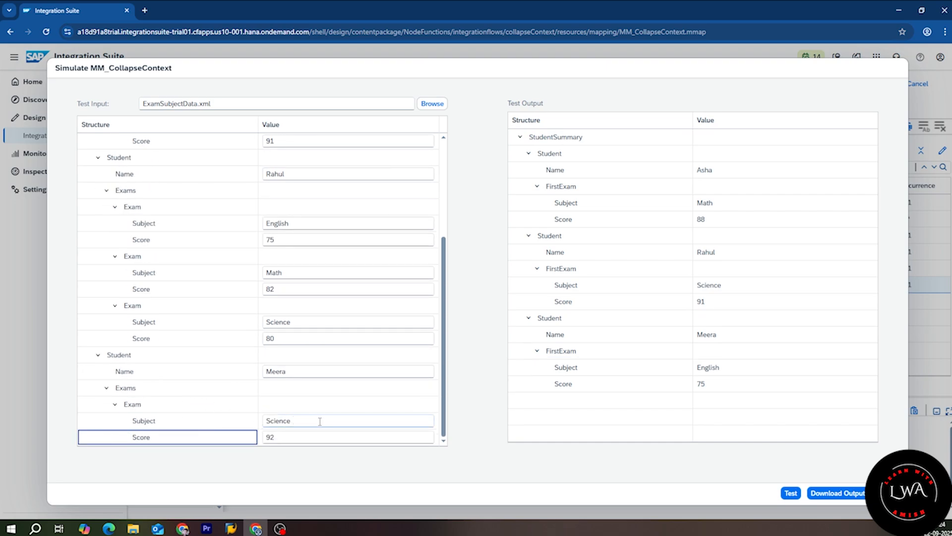
{"action": "left_click", "coordinate": [319, 421]}
{"action": "left_click", "coordinate": [297, 438]}
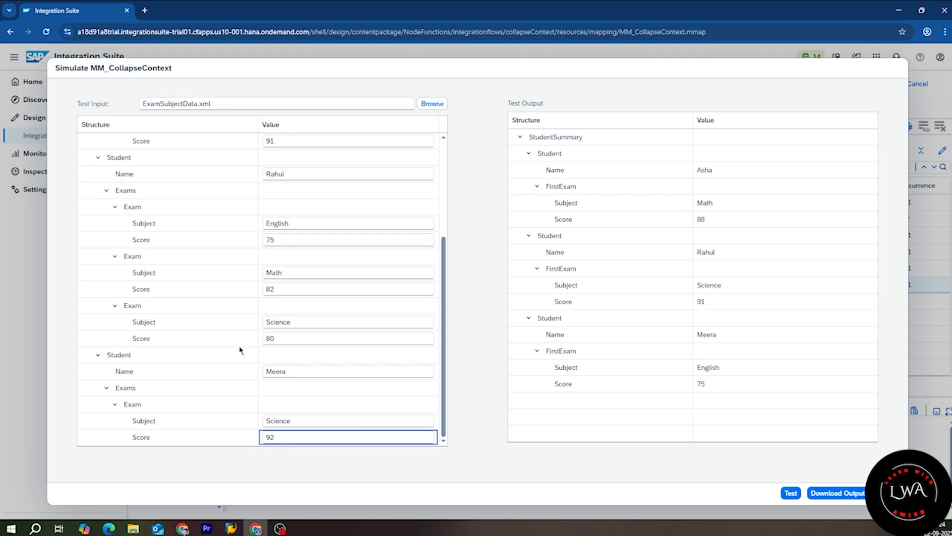
{"action": "scroll", "coordinate": [239, 350], "scroll_direction": "up", "scroll_amount": 5}
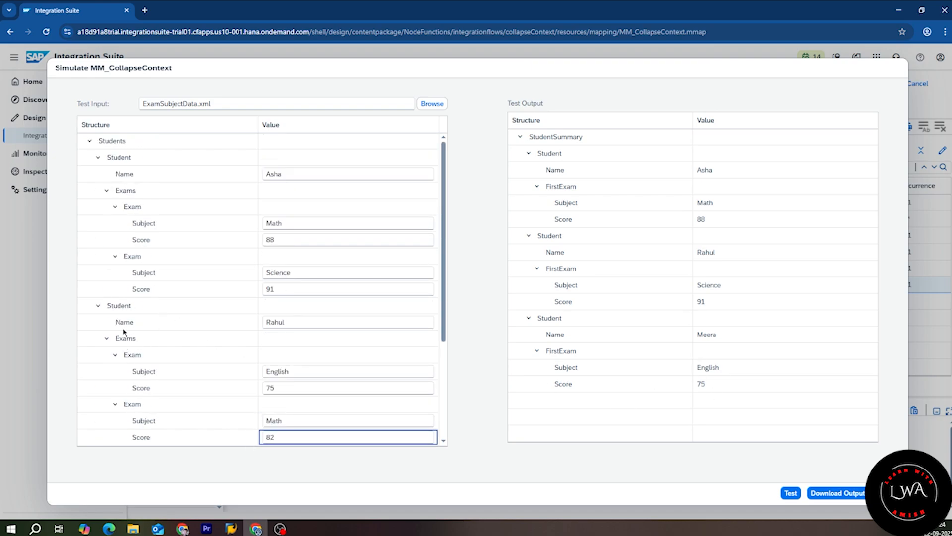
{"action": "double_click", "coordinate": [298, 373]}
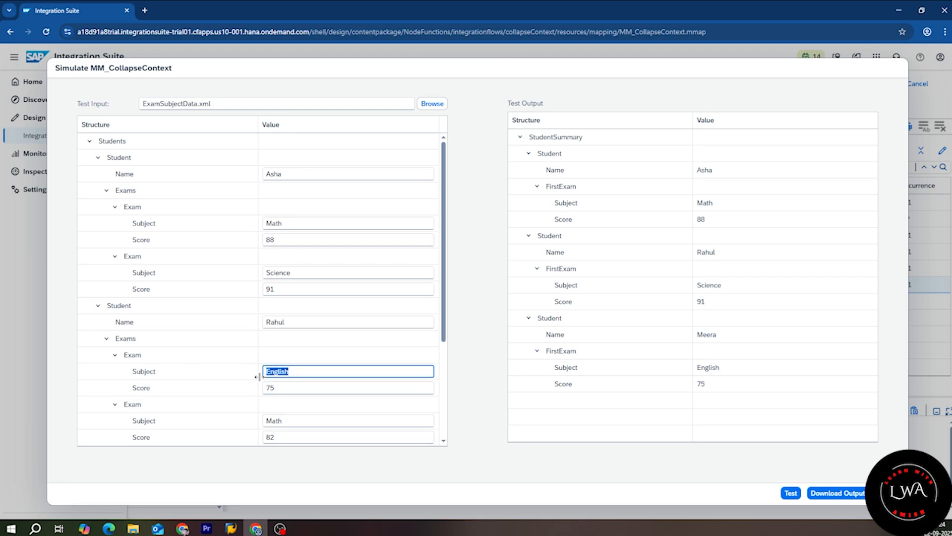
{"action": "key", "text": "Tab"}
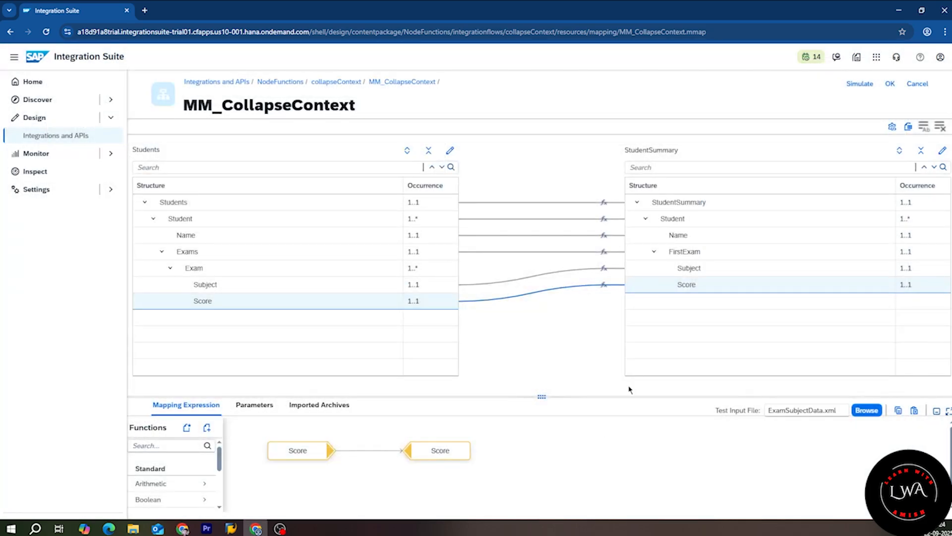
Step: Open the Subject mapping, enlarge the expression area and display the source Subject queue (Math, Science, English, Math, Science)
{"action": "left_click_drag", "start_coordinate": [458, 454], "coordinate": [668, 453]}
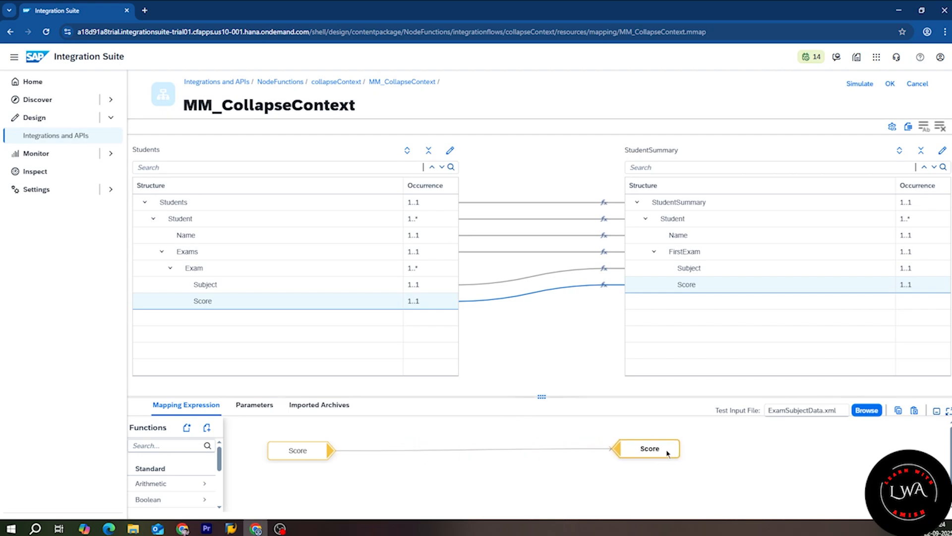
{"action": "left_click", "coordinate": [606, 269]}
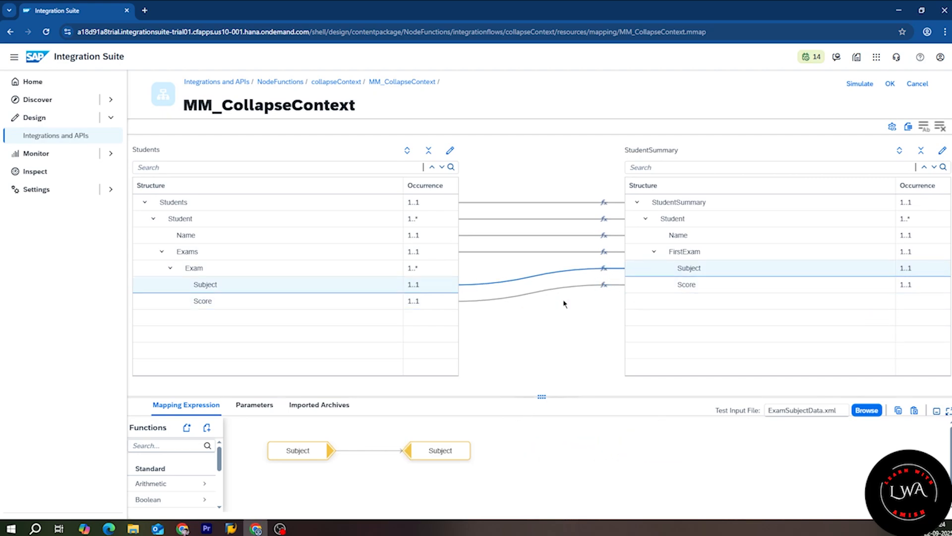
{"action": "left_click_drag", "start_coordinate": [443, 452], "coordinate": [654, 449]}
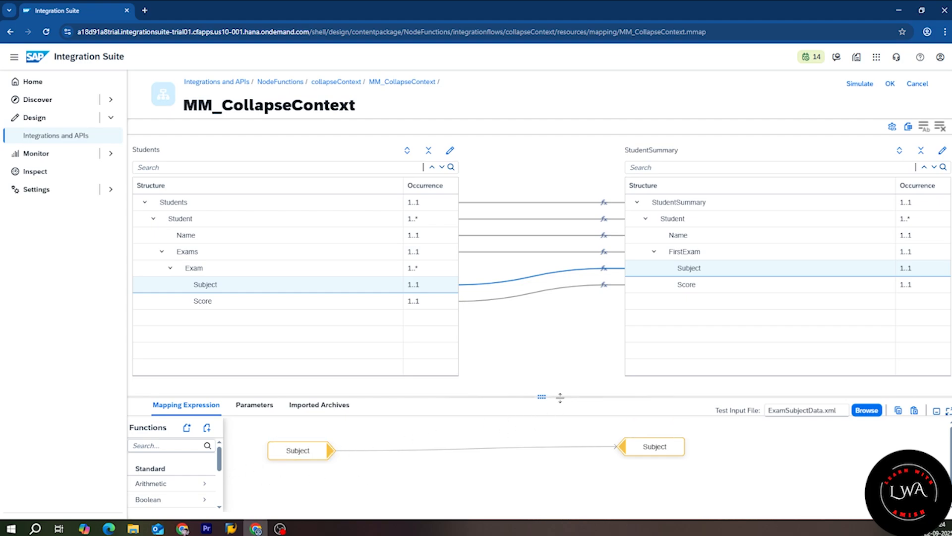
{"action": "left_click_drag", "start_coordinate": [544, 395], "coordinate": [542, 318]}
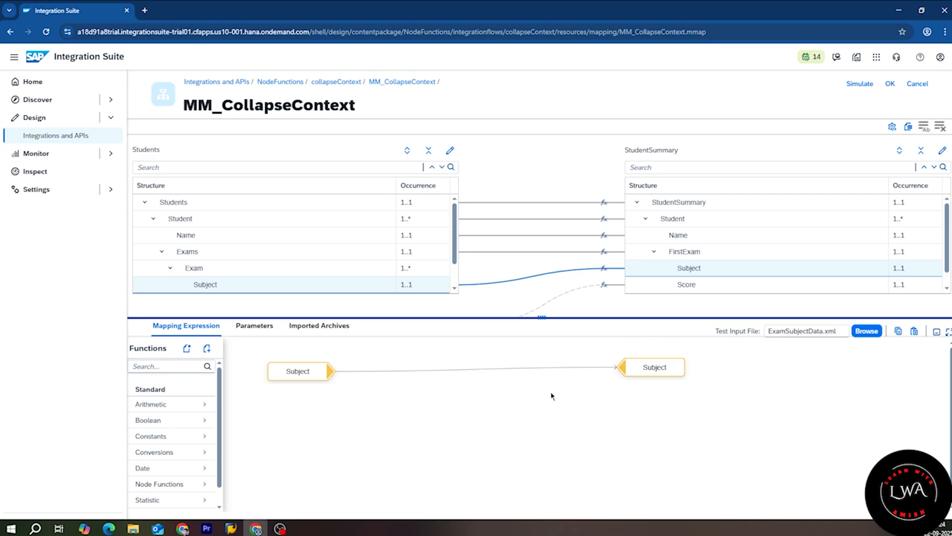
{"action": "left_click", "coordinate": [320, 353]}
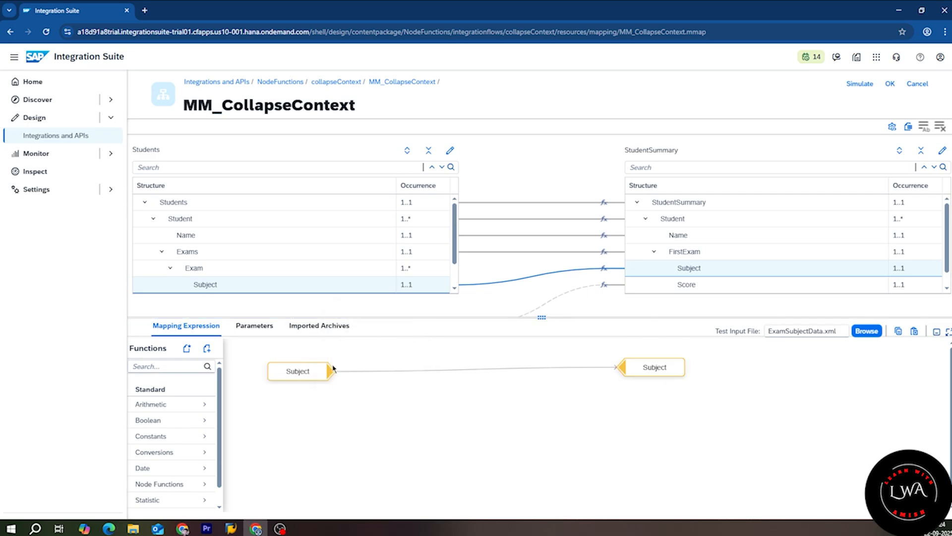
{"action": "left_click", "coordinate": [320, 353]}
{"action": "left_click", "coordinate": [320, 353]}
{"action": "left_click", "coordinate": [376, 323]}
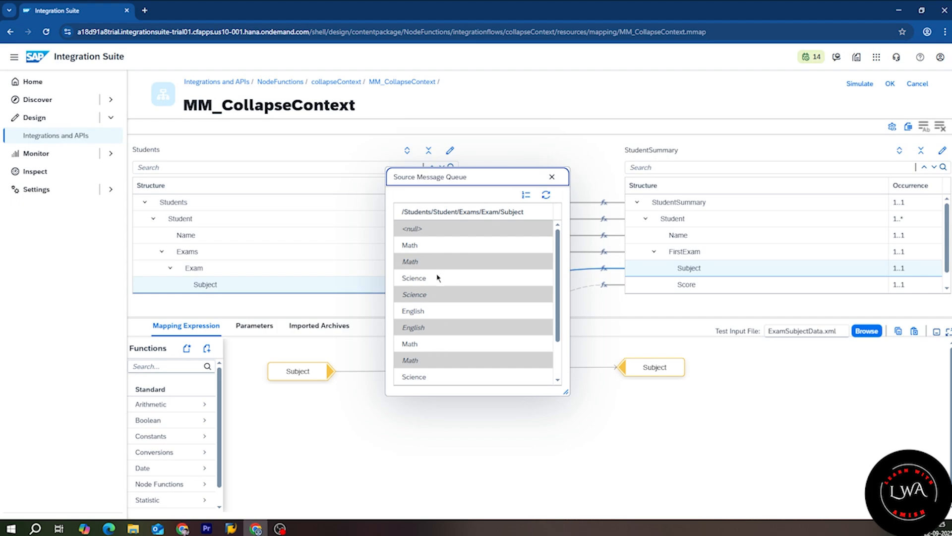
{"action": "double_click", "coordinate": [443, 245]}
{"action": "left_click_drag", "start_coordinate": [409, 276], "coordinate": [456, 279]}
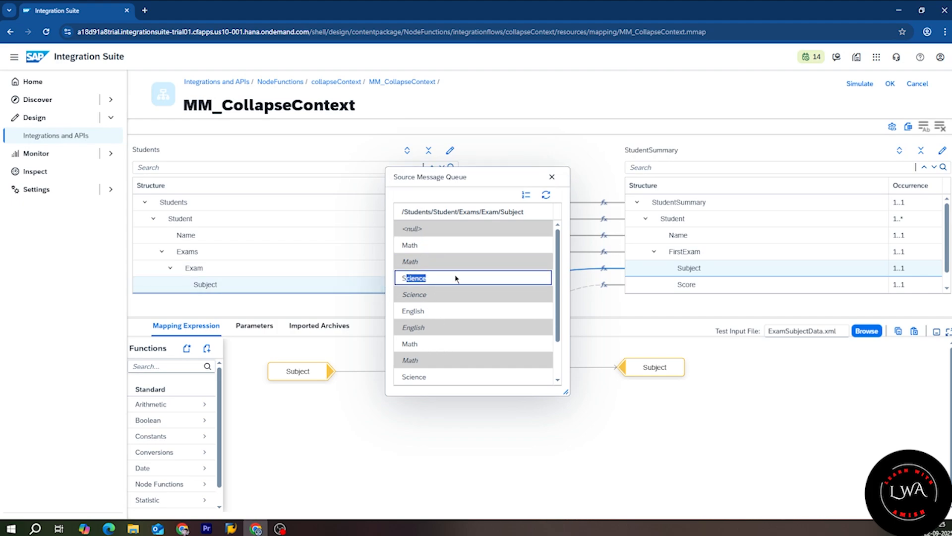
{"action": "left_click", "coordinate": [552, 176]}
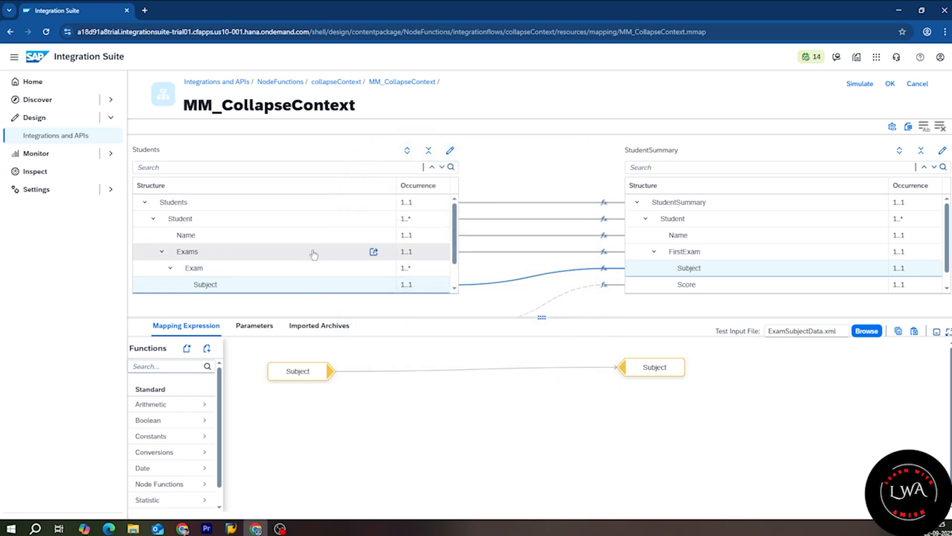
{"action": "left_click", "coordinate": [319, 358]}
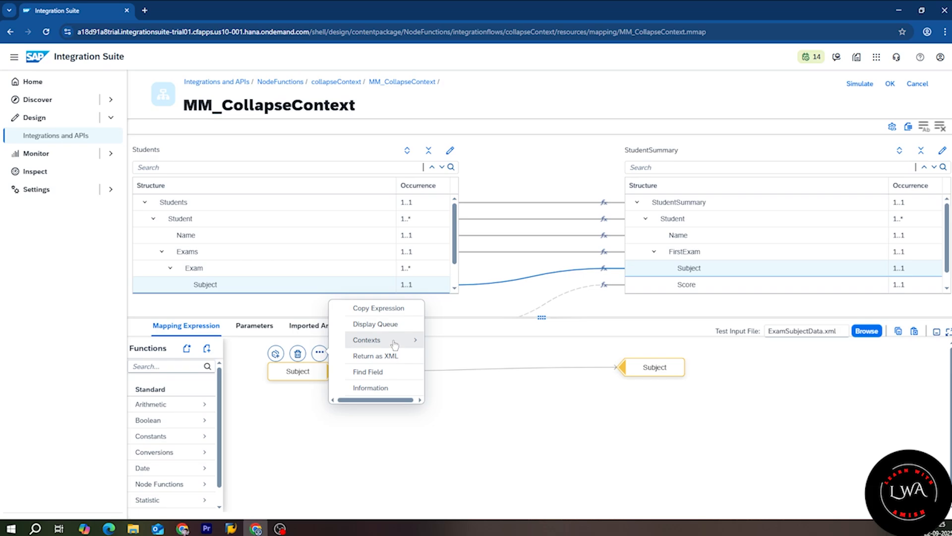
{"action": "mouse_move", "coordinate": [409, 341]}
{"action": "left_click", "coordinate": [463, 348]}
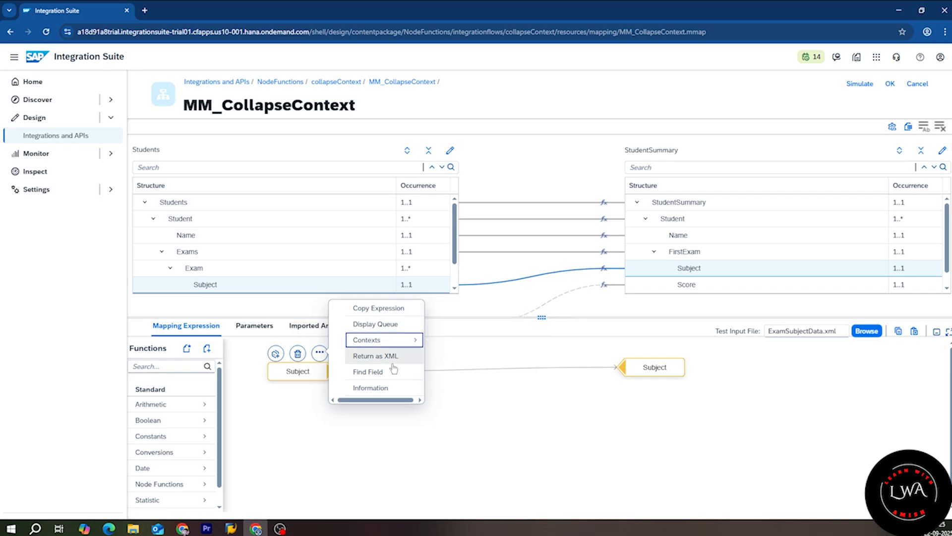
{"action": "left_click", "coordinate": [320, 353]}
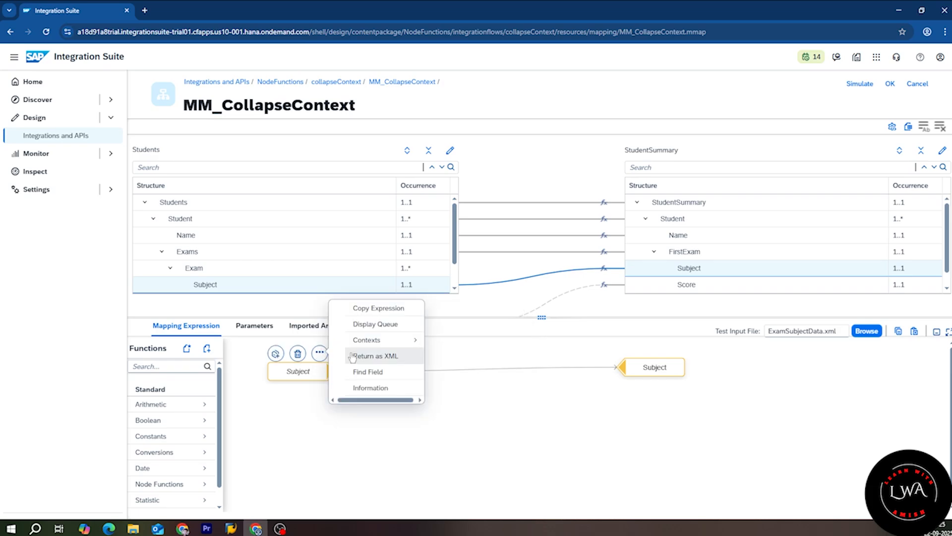
{"action": "left_click", "coordinate": [401, 325]}
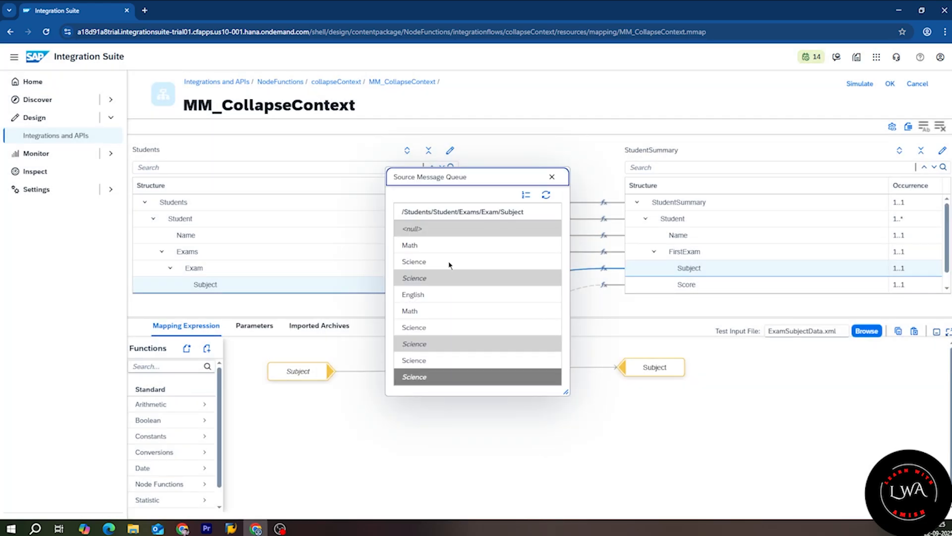
{"action": "double_click", "coordinate": [403, 246]}
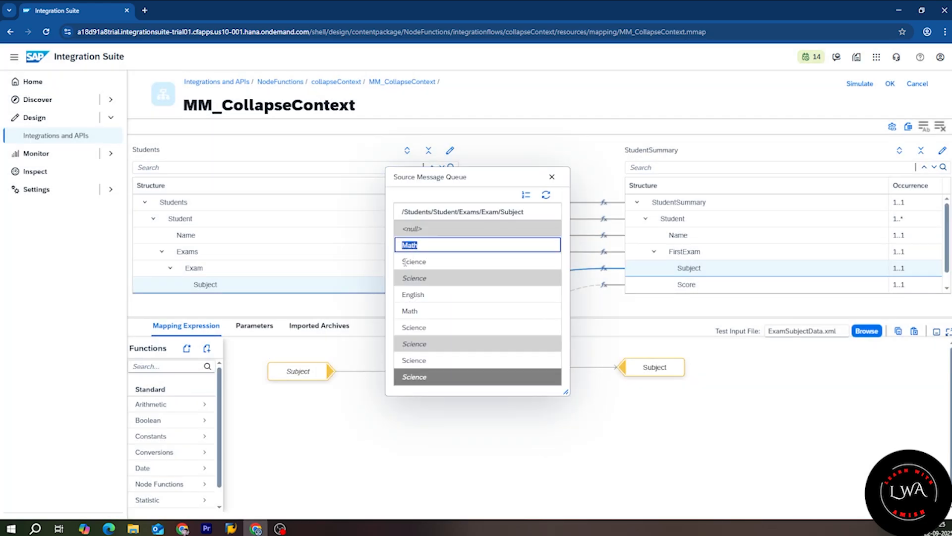
{"action": "double_click", "coordinate": [404, 262]}
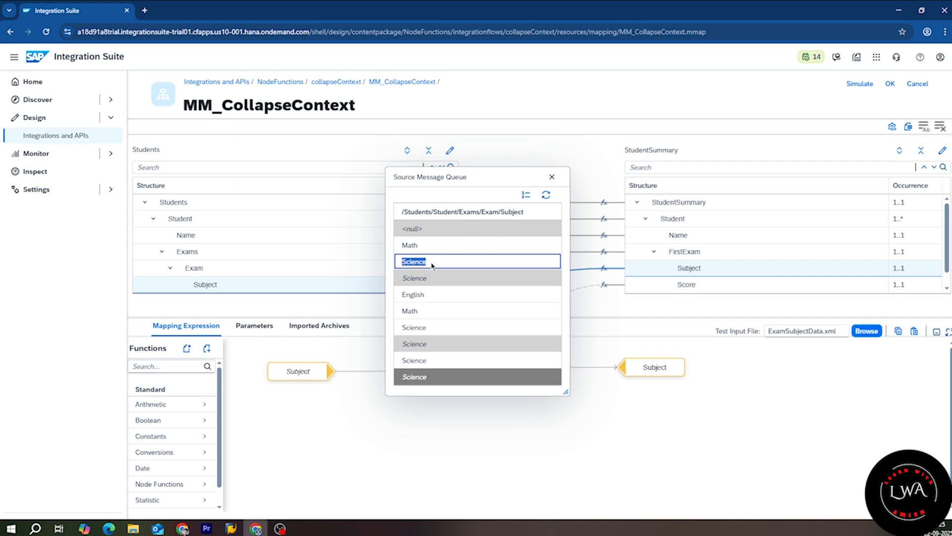
{"action": "double_click", "coordinate": [407, 294]}
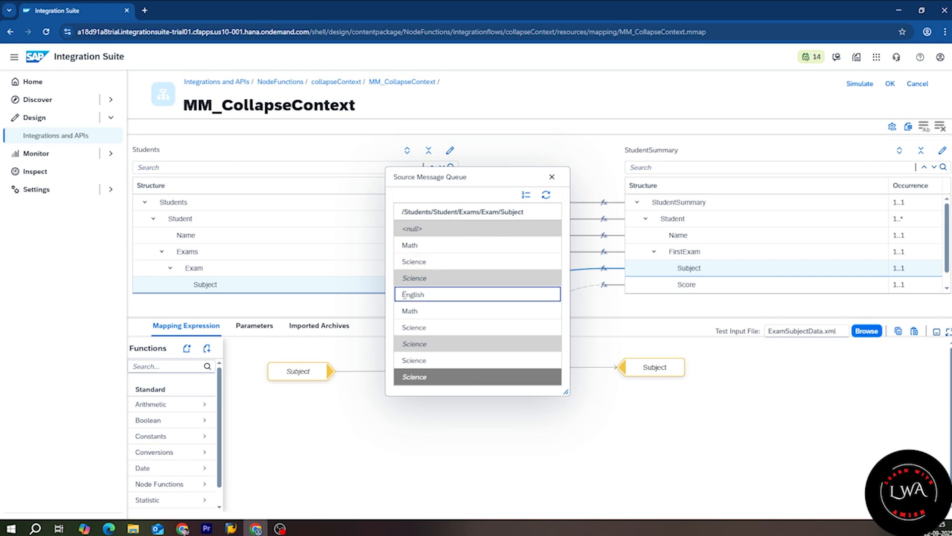
{"action": "left_click_drag", "start_coordinate": [406, 294], "coordinate": [426, 328]}
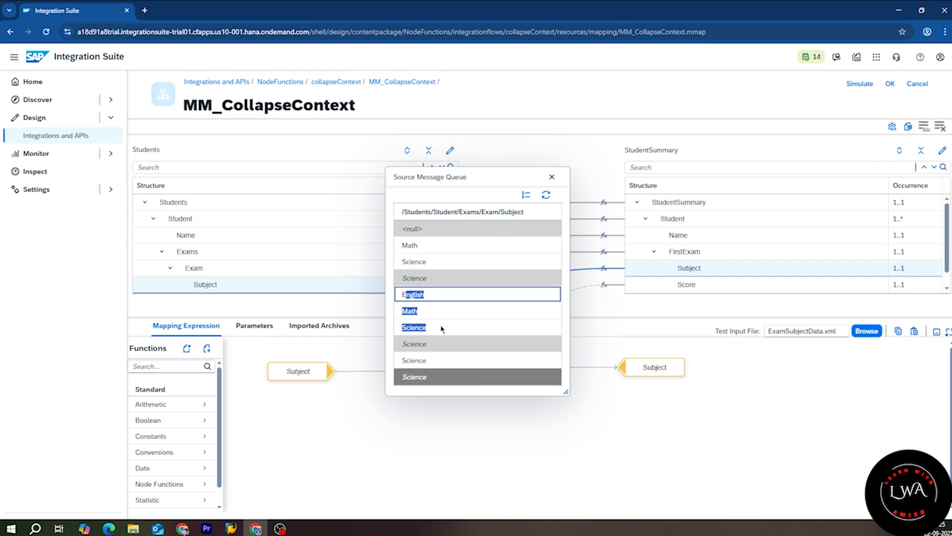
{"action": "double_click", "coordinate": [430, 360]}
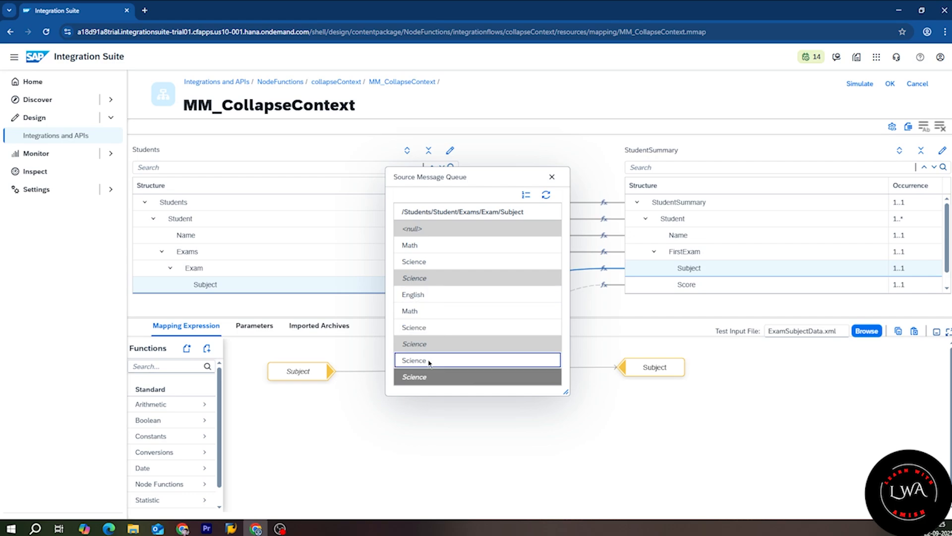
{"action": "left_click", "coordinate": [552, 177]}
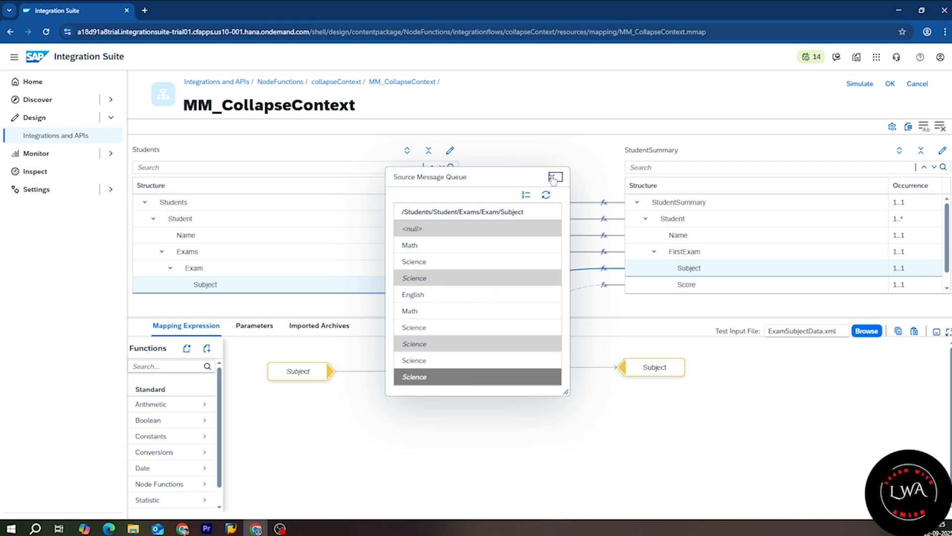
{"action": "left_click", "coordinate": [319, 352]}
{"action": "left_click", "coordinate": [376, 324]}
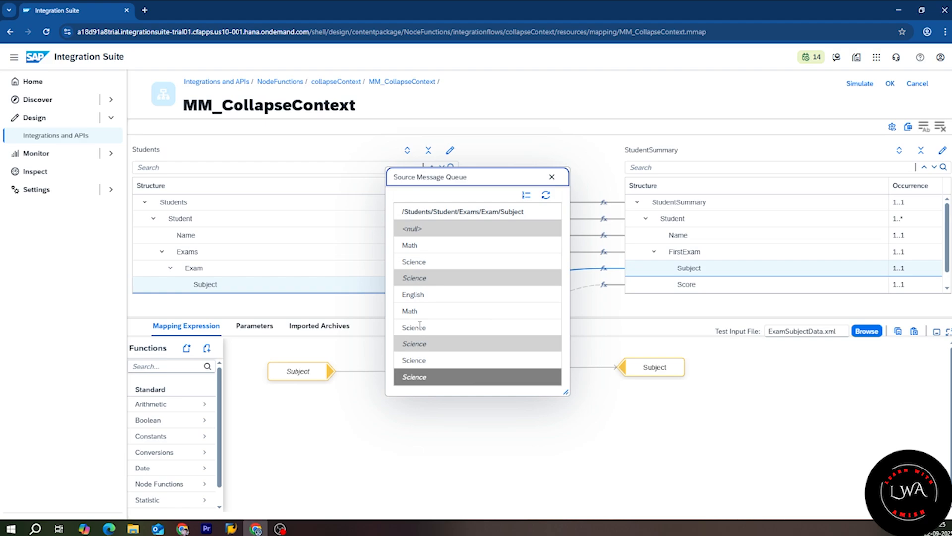
{"action": "double_click", "coordinate": [403, 247]}
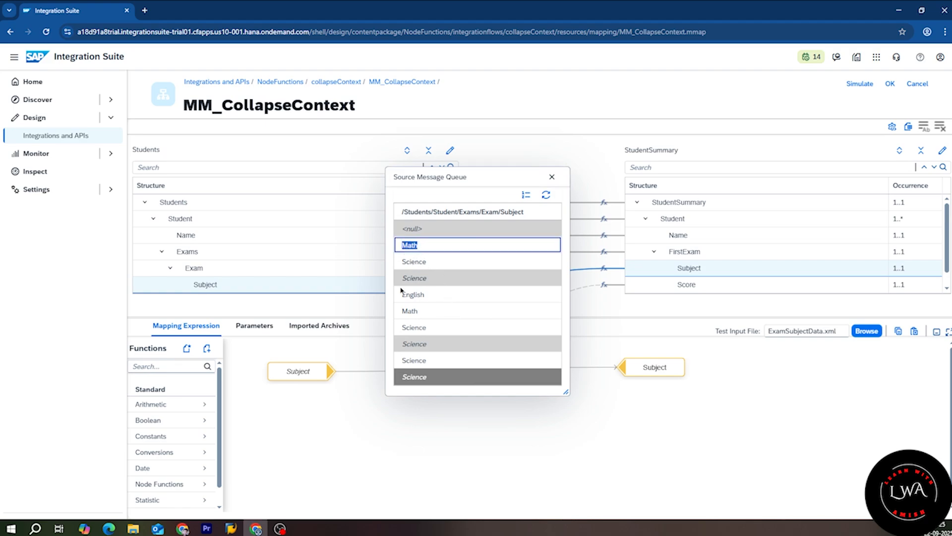
{"action": "double_click", "coordinate": [444, 295]}
{"action": "double_click", "coordinate": [402, 360]}
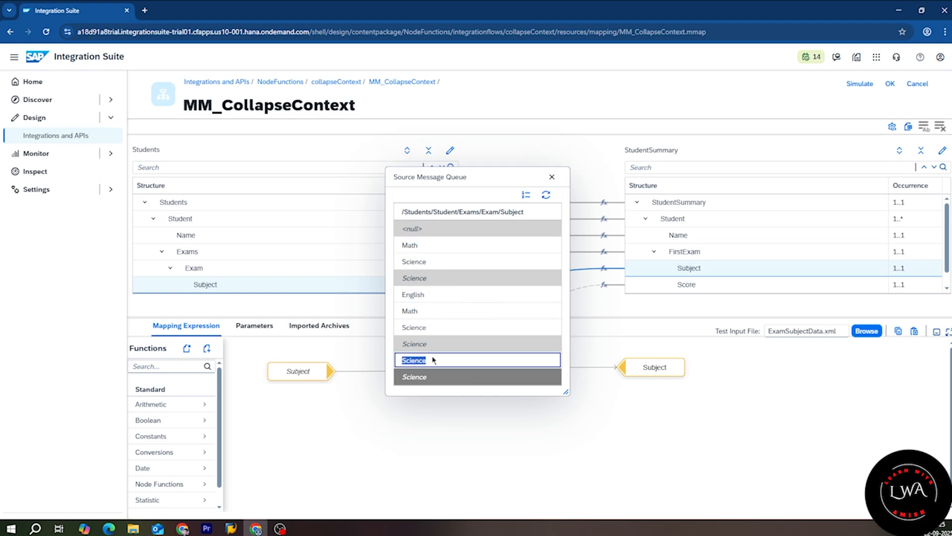
Step: Insert a collapseContexts function (searched 'coll') between source Subject and target Subject
{"action": "left_click", "coordinate": [552, 177]}
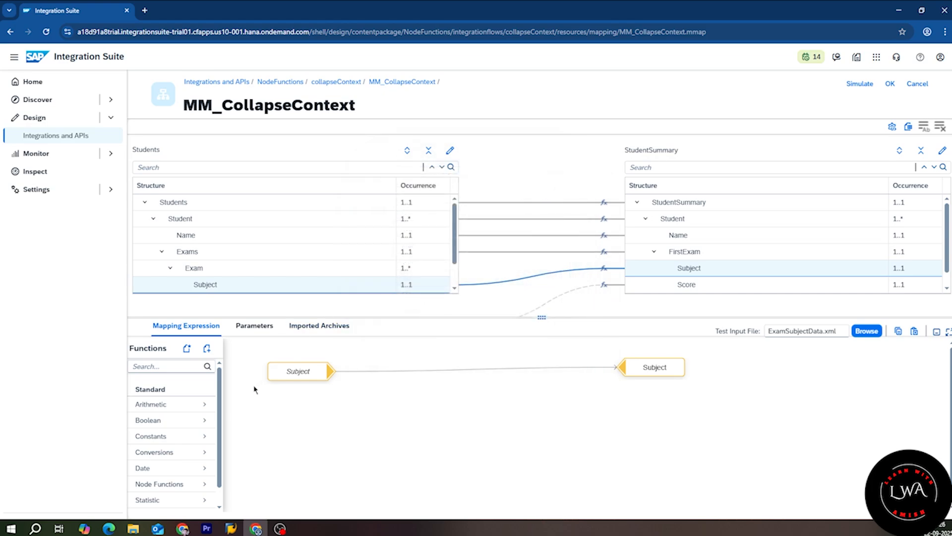
{"action": "left_click", "coordinate": [161, 365]}
{"action": "type", "text": "coll"}
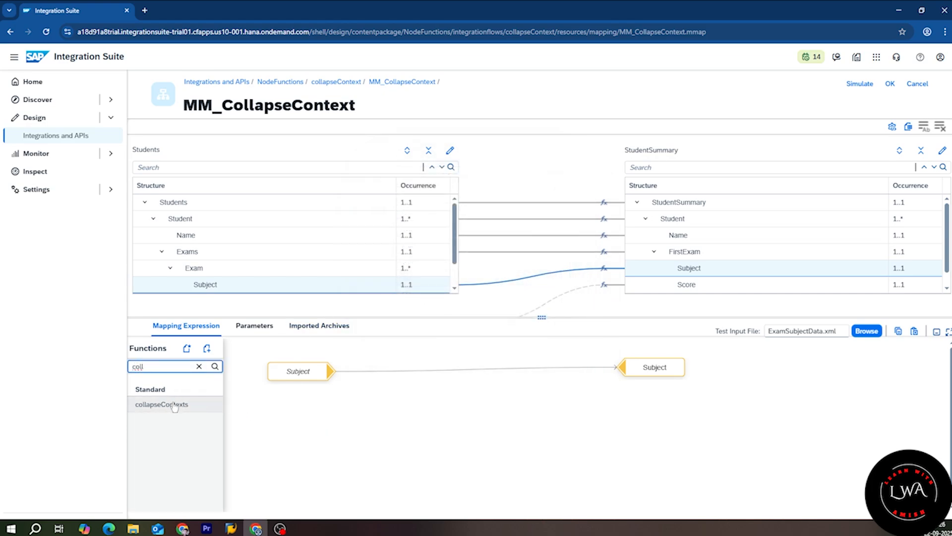
{"action": "left_click_drag", "start_coordinate": [162, 404], "coordinate": [436, 382]}
{"action": "left_click_drag", "start_coordinate": [335, 378], "coordinate": [421, 381]}
{"action": "left_click_drag", "start_coordinate": [486, 364], "coordinate": [620, 367]}
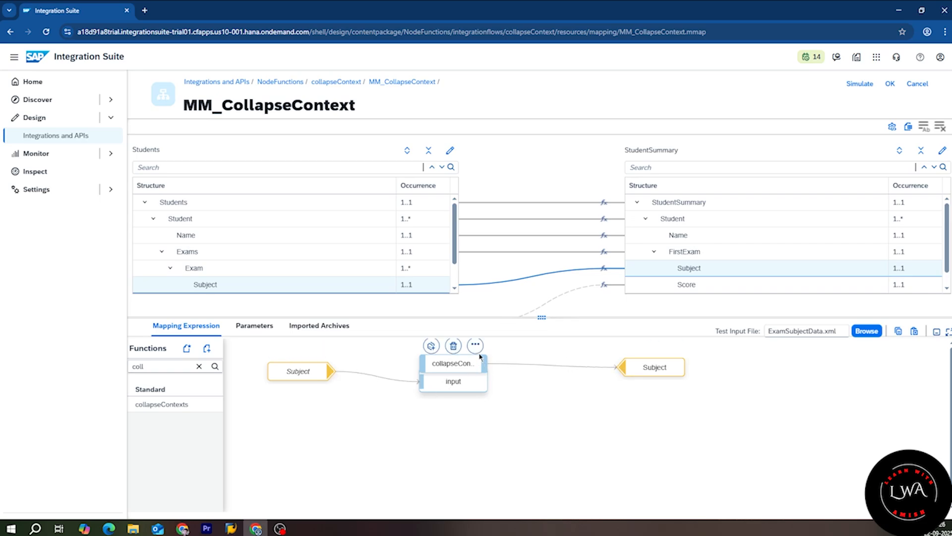
Step: Display the collapseContexts queues, confirming the output Math, English, Science
{"action": "left_click", "coordinate": [475, 344]}
{"action": "left_click", "coordinate": [545, 343]}
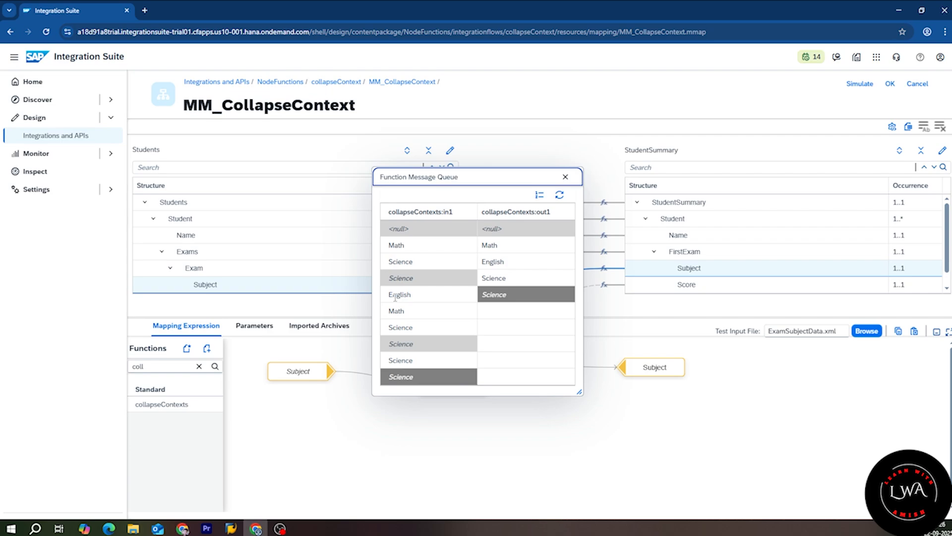
{"action": "left_click_drag", "start_coordinate": [526, 229], "coordinate": [527, 294]}
{"action": "left_click", "coordinate": [543, 365]}
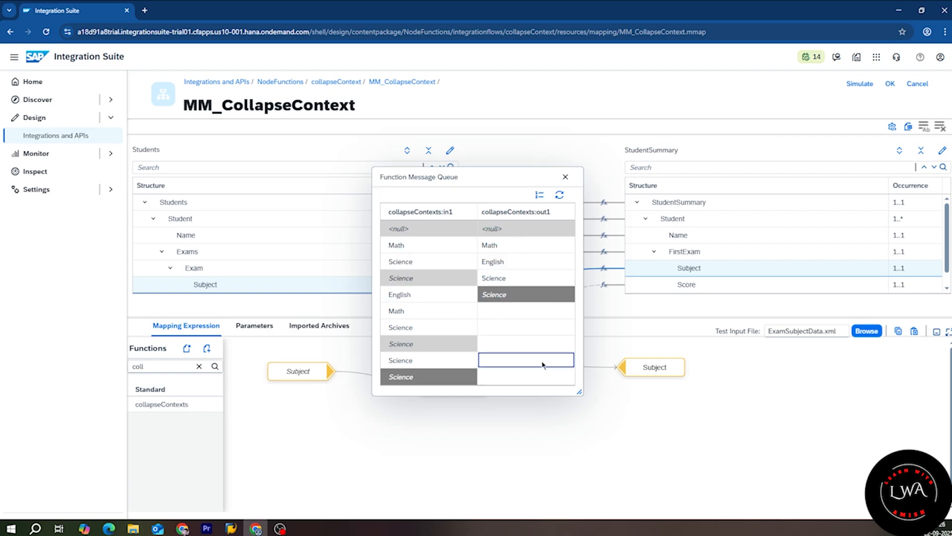
{"action": "left_click_drag", "start_coordinate": [580, 392], "coordinate": [590, 397]}
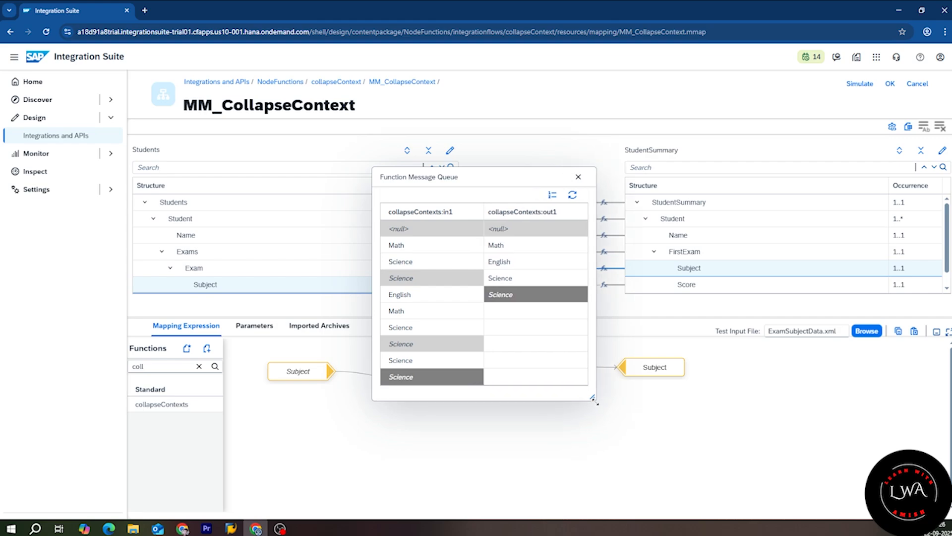
{"action": "left_click", "coordinate": [576, 177]}
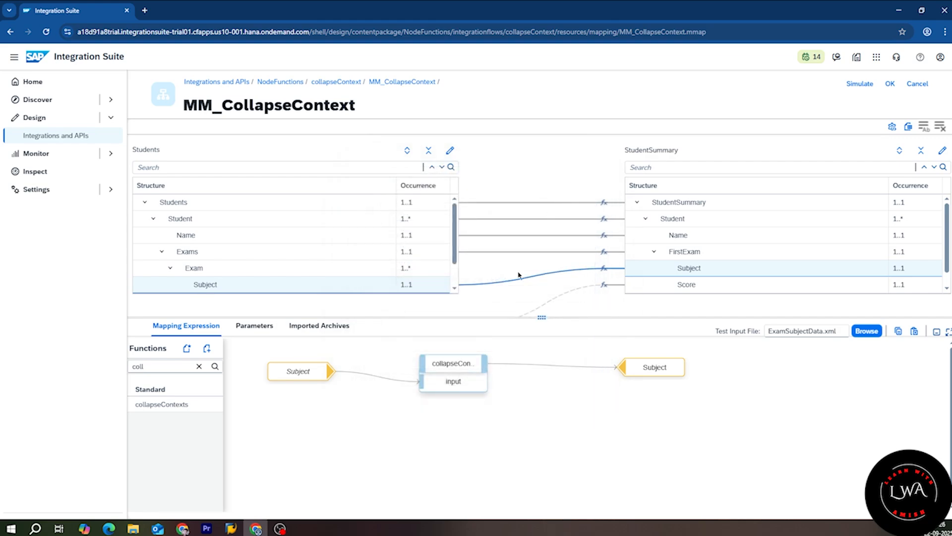
Step: Route target Score through collapseContexts and set the source Score context to Exams
{"action": "left_click", "coordinate": [604, 287]}
{"action": "left_click_drag", "start_coordinate": [161, 404], "coordinate": [389, 384]}
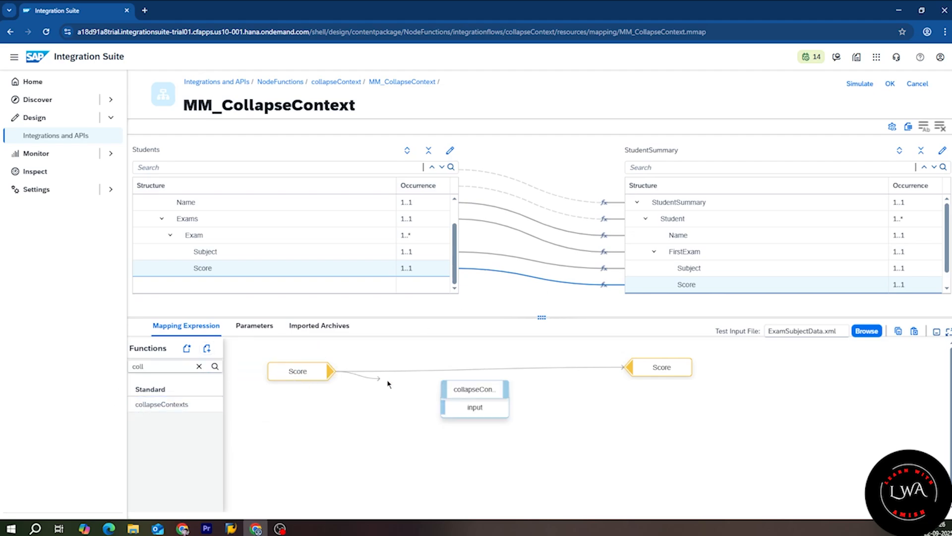
{"action": "left_click", "coordinate": [298, 371]}
{"action": "left_click", "coordinate": [319, 352]}
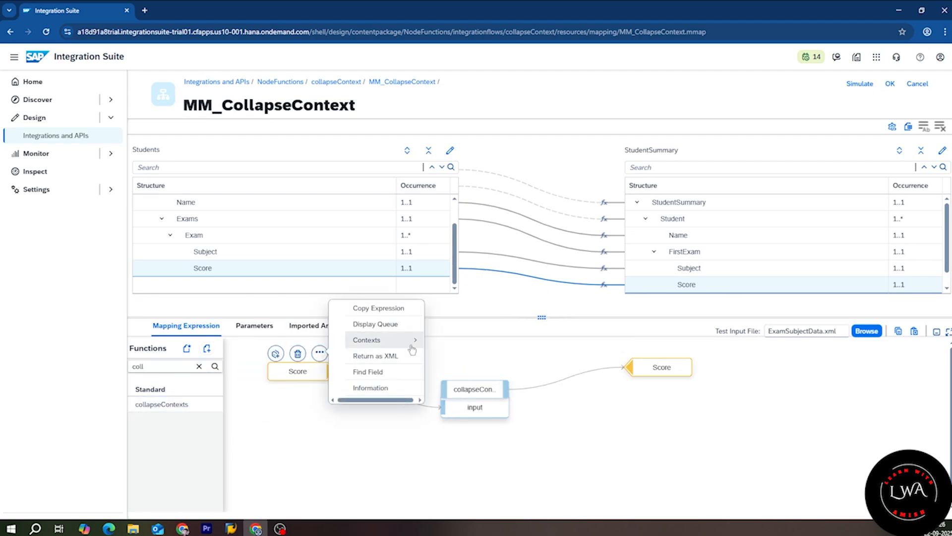
{"action": "left_click", "coordinate": [416, 347]}
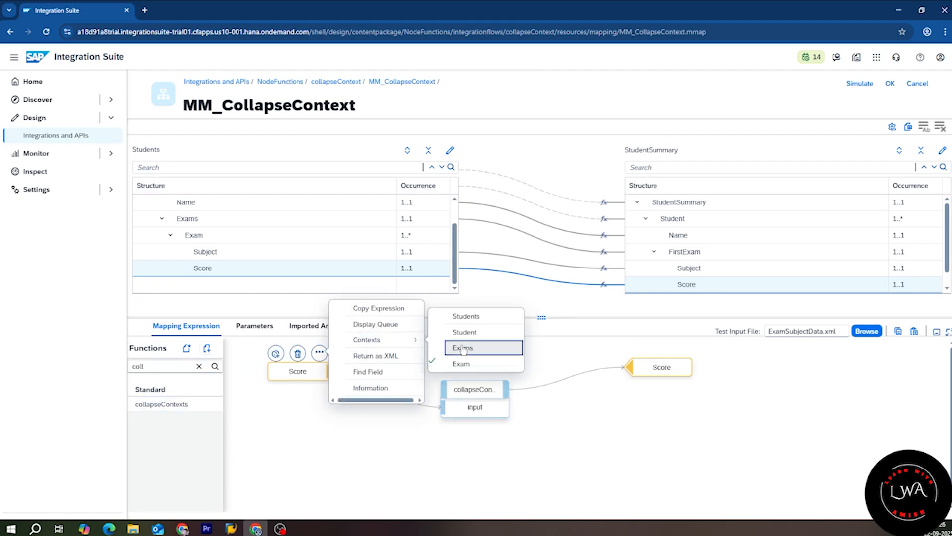
{"action": "left_click", "coordinate": [463, 348]}
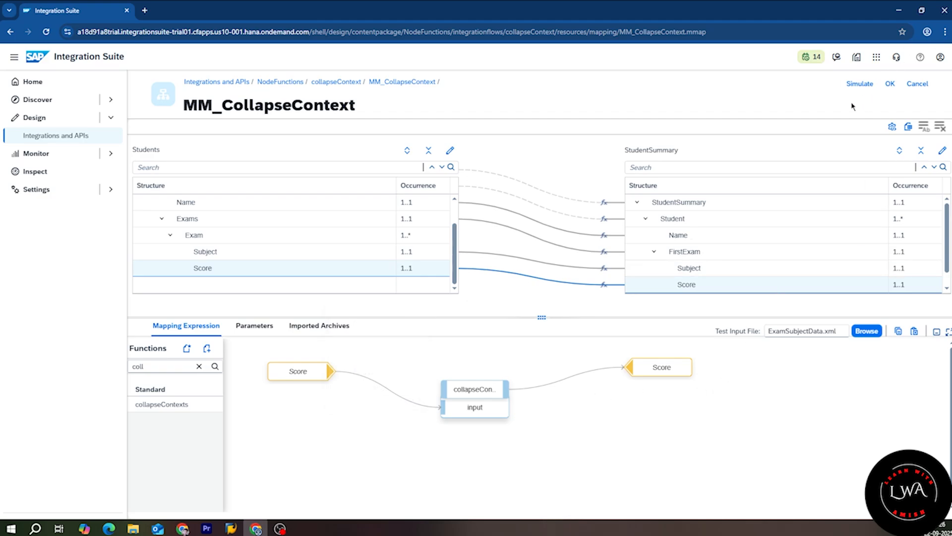
Step: Run the mapping test and dismiss the not-enough-values error for Student[2] Subject
{"action": "left_click", "coordinate": [859, 84]}
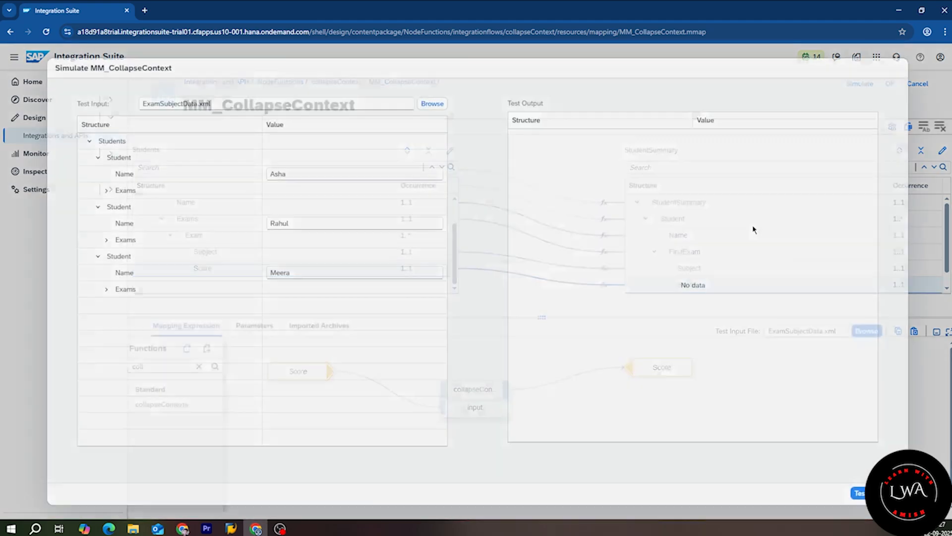
{"action": "left_click", "coordinate": [857, 493]}
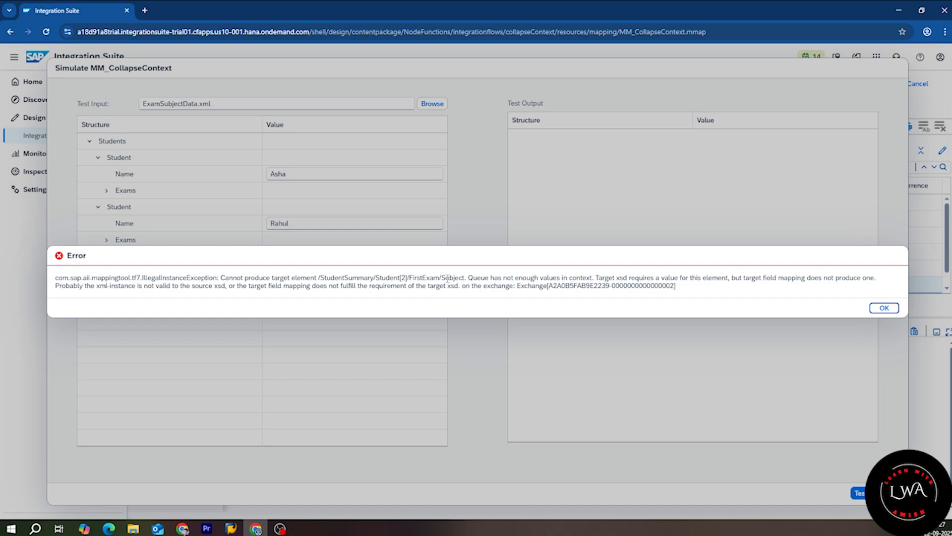
{"action": "left_click_drag", "start_coordinate": [376, 277], "coordinate": [407, 277]}
{"action": "left_click", "coordinate": [884, 308]}
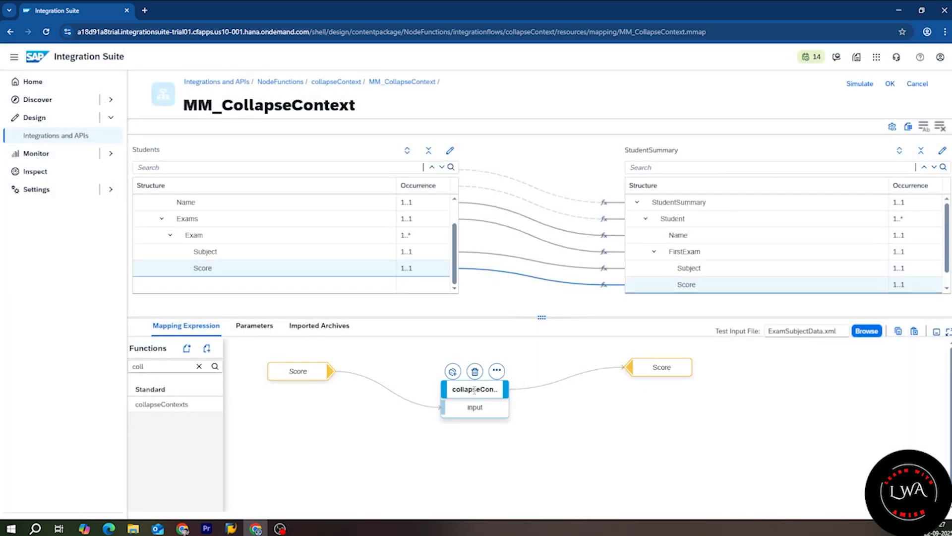
Step: Check the Score collapseContexts queue (88, 75, 92) and clear the previous function search text
{"action": "left_click_drag", "start_coordinate": [469, 388], "coordinate": [426, 377]}
{"action": "left_click", "coordinate": [453, 361]}
{"action": "left_click", "coordinate": [493, 359]}
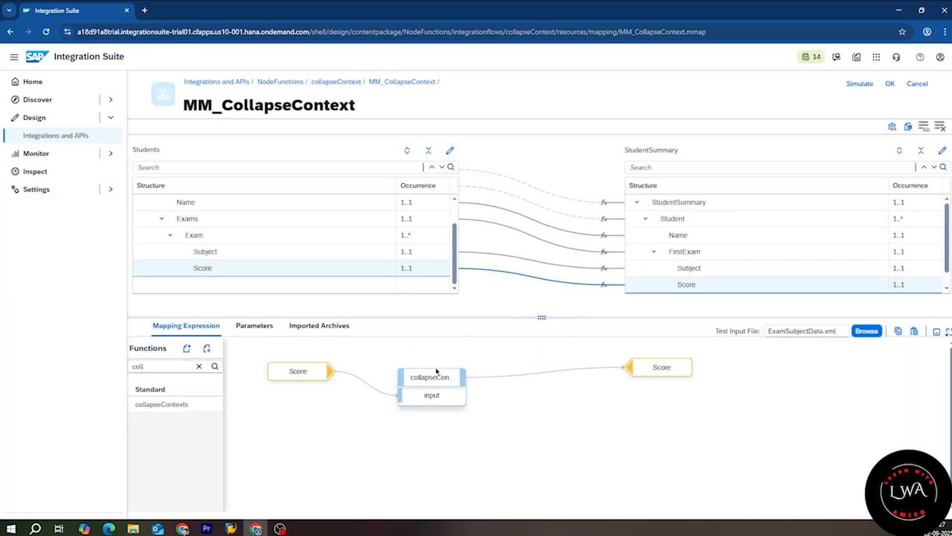
{"action": "left_click", "coordinate": [437, 371]}
{"action": "left_click", "coordinate": [454, 359]}
{"action": "left_click", "coordinate": [501, 358]}
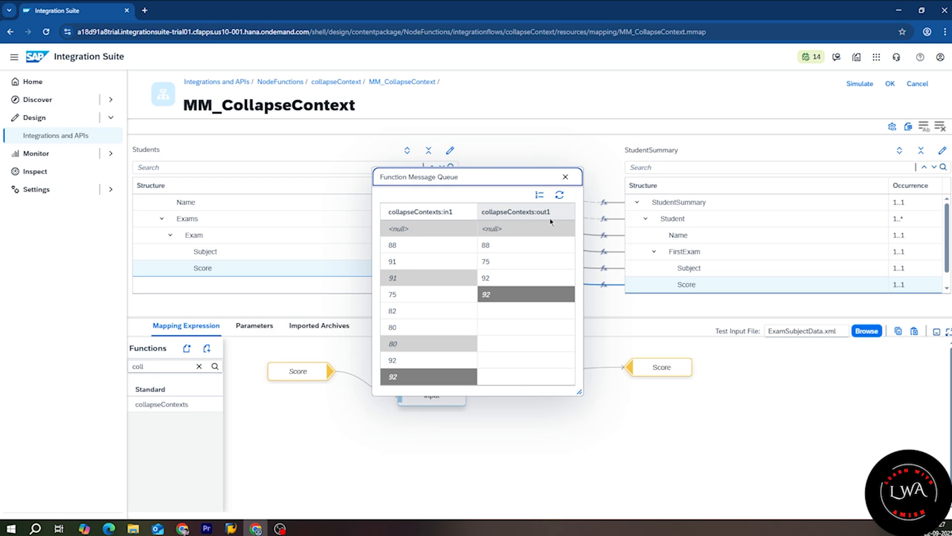
{"action": "left_click", "coordinate": [565, 177]}
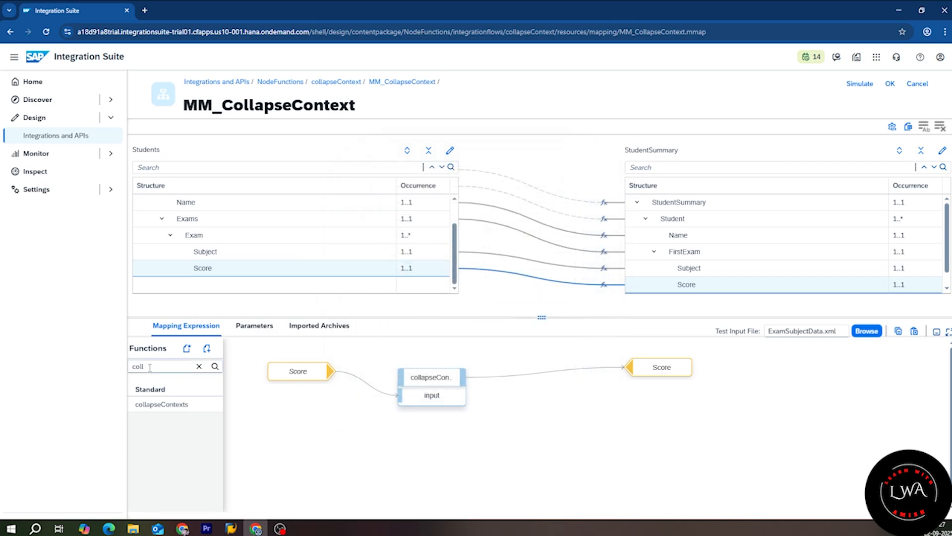
{"action": "left_click_drag", "start_coordinate": [149, 367], "coordinate": [114, 374]}
Step: Insert splitByValue (searched 'spli') between collapseContexts and the Score target
{"action": "type", "text": "spli"}
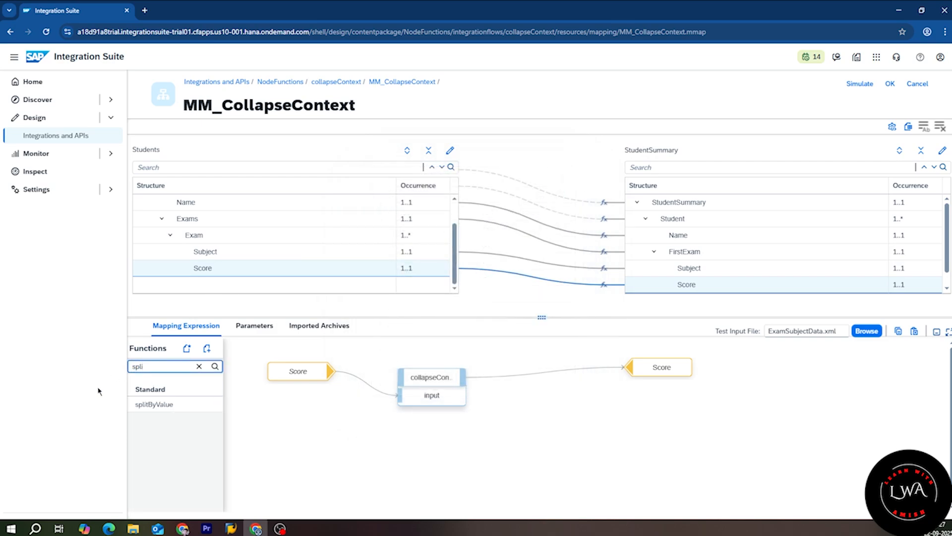
{"action": "left_click_drag", "start_coordinate": [154, 404], "coordinate": [518, 392]}
{"action": "left_click_drag", "start_coordinate": [451, 370], "coordinate": [517, 410]}
{"action": "left_click_drag", "start_coordinate": [580, 392], "coordinate": [629, 368]}
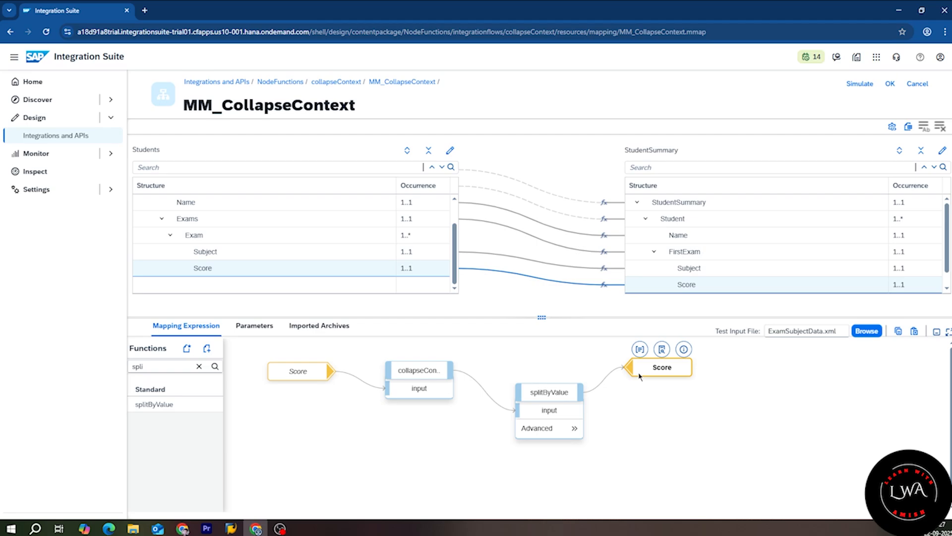
Step: Add splitByValue between collapseContexts and the Subject target
{"action": "left_click", "coordinate": [603, 268]}
{"action": "left_click_drag", "start_coordinate": [450, 367], "coordinate": [429, 367]}
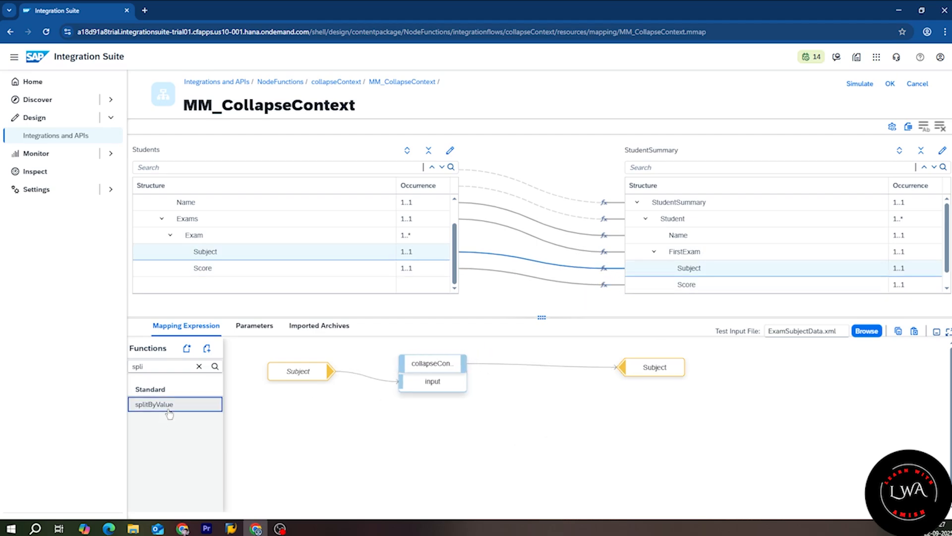
{"action": "left_click_drag", "start_coordinate": [169, 407], "coordinate": [525, 391]}
{"action": "left_click_drag", "start_coordinate": [463, 364], "coordinate": [496, 406]}
{"action": "left_click_drag", "start_coordinate": [559, 389], "coordinate": [623, 367]}
Step: Display the splitByValue queue, then open the simulation with ExamSubjectData.xml loaded
{"action": "left_click", "coordinate": [550, 371]}
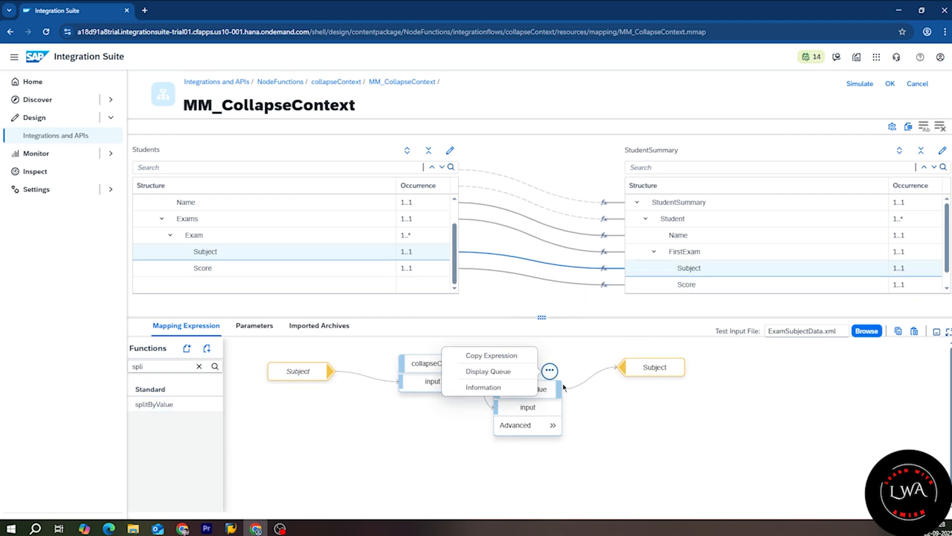
{"action": "left_click", "coordinate": [503, 375]}
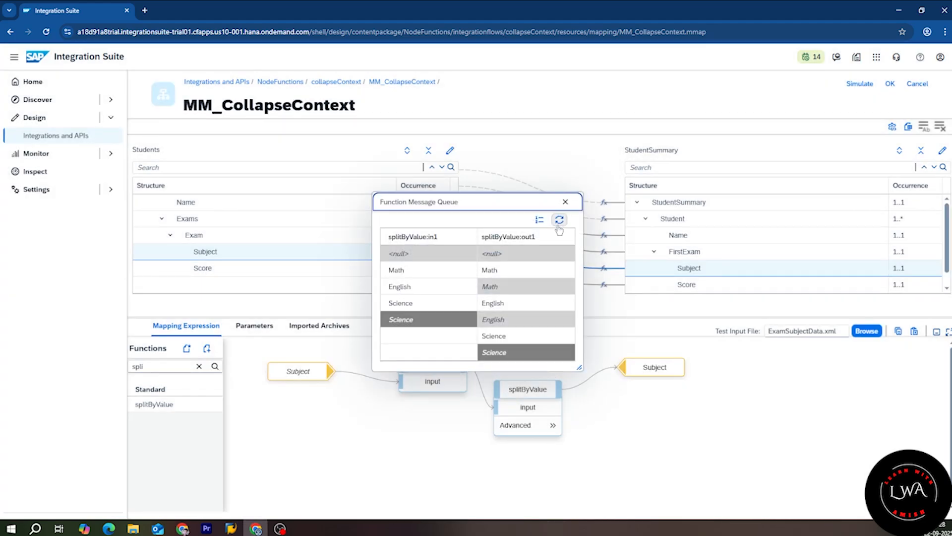
{"action": "left_click", "coordinate": [565, 202]}
{"action": "left_click", "coordinate": [859, 83]}
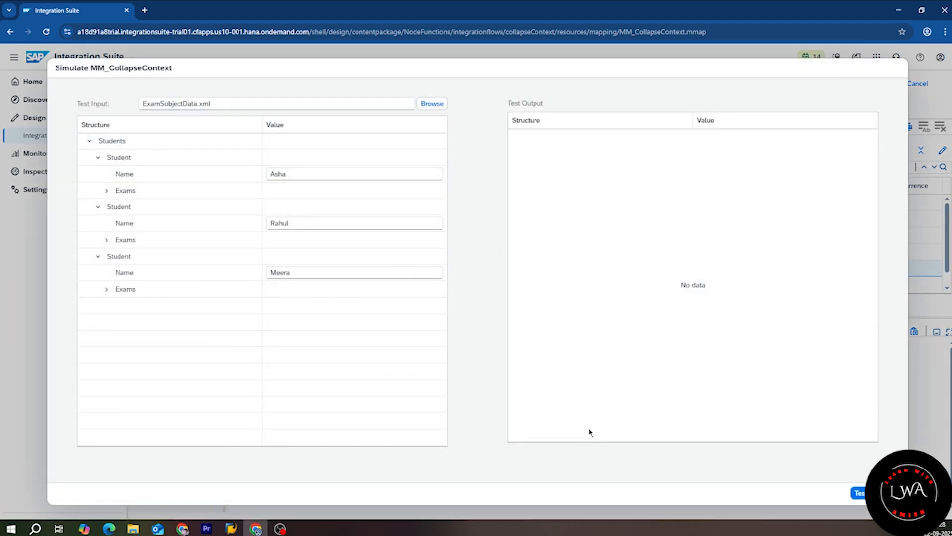
Step: Rerun the test and match each student's input exams to output FirstExam: Math 88, English 75, Science 92
{"action": "left_click", "coordinate": [858, 492]}
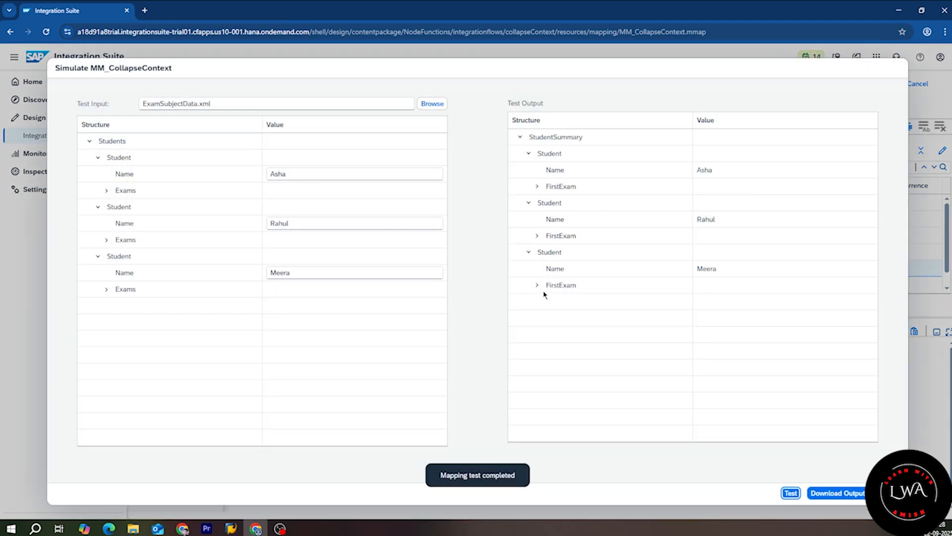
{"action": "left_click", "coordinate": [536, 284]}
{"action": "left_click", "coordinate": [106, 289]}
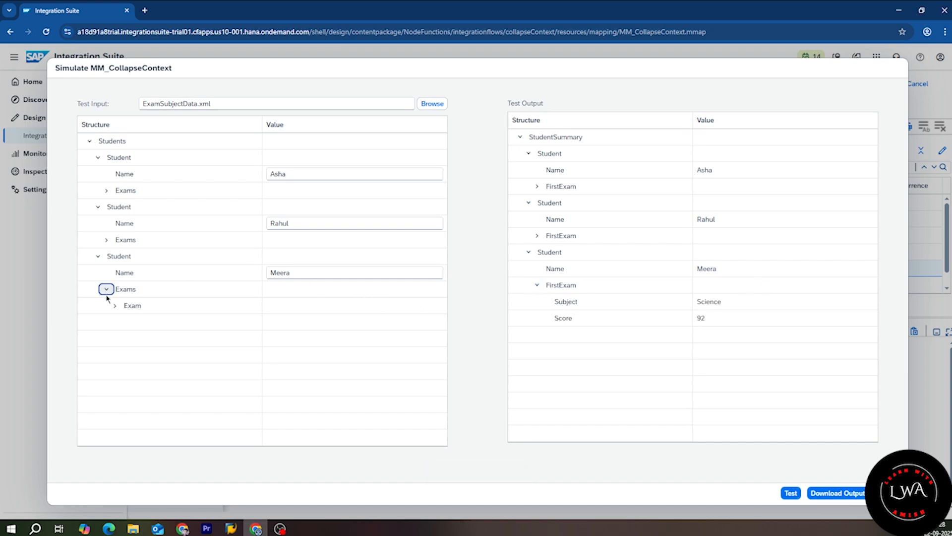
{"action": "left_click", "coordinate": [114, 305]}
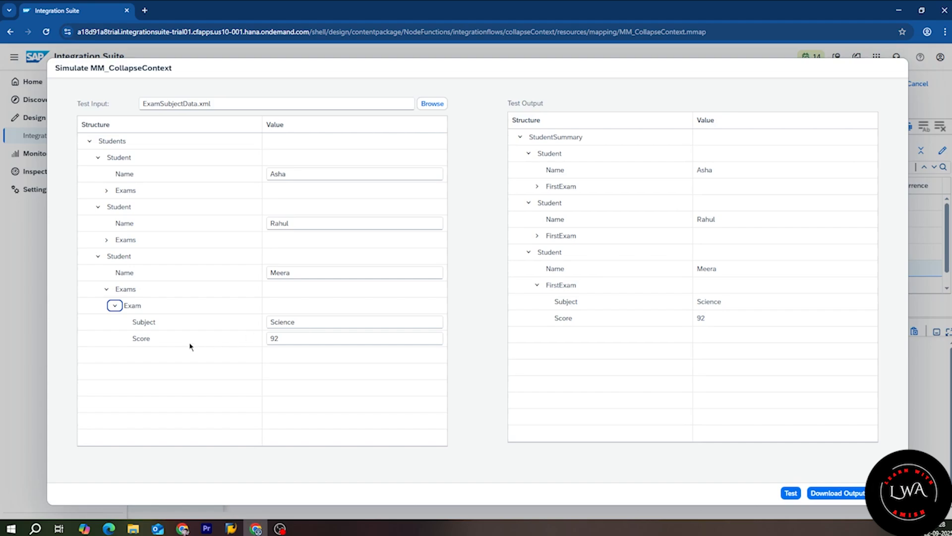
{"action": "left_click", "coordinate": [537, 236]}
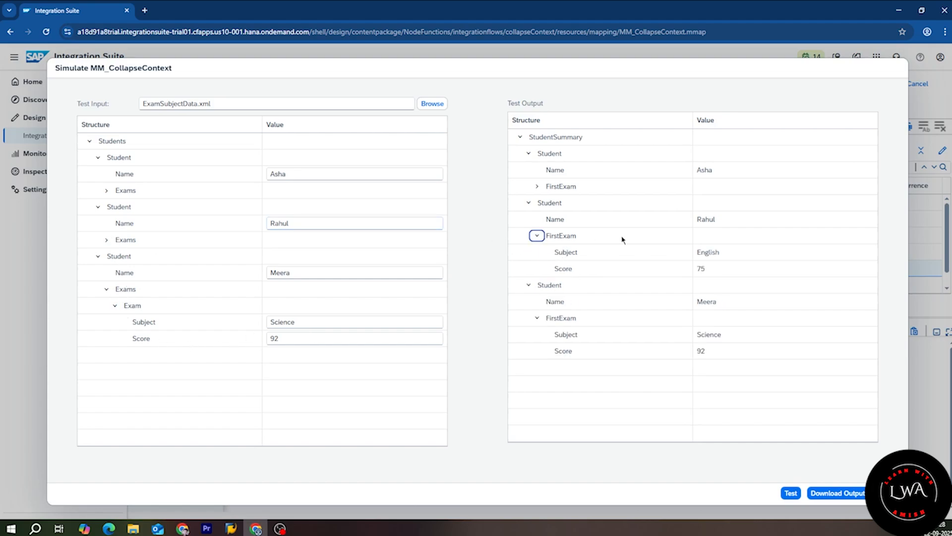
{"action": "left_click", "coordinate": [106, 239]}
{"action": "left_click", "coordinate": [115, 256]}
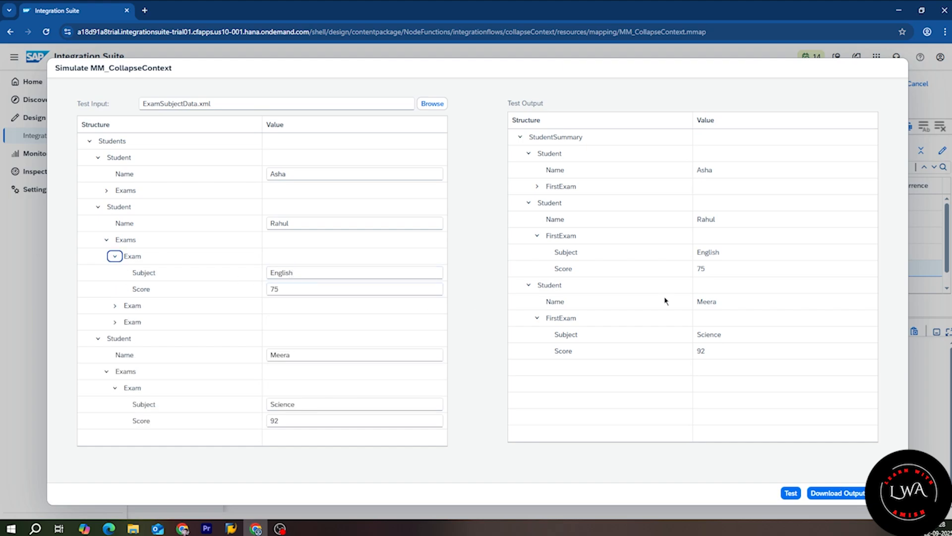
{"action": "left_click", "coordinate": [111, 191]}
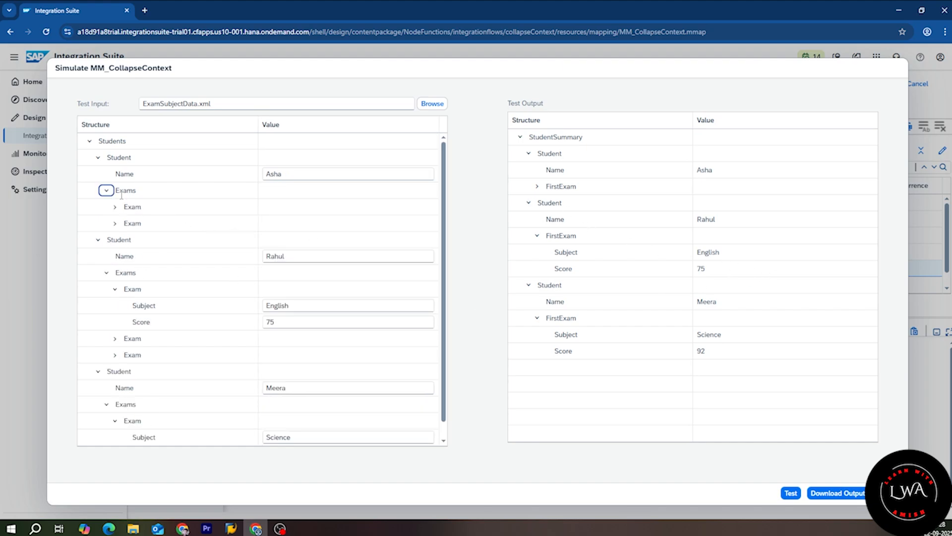
{"action": "left_click", "coordinate": [115, 206]}
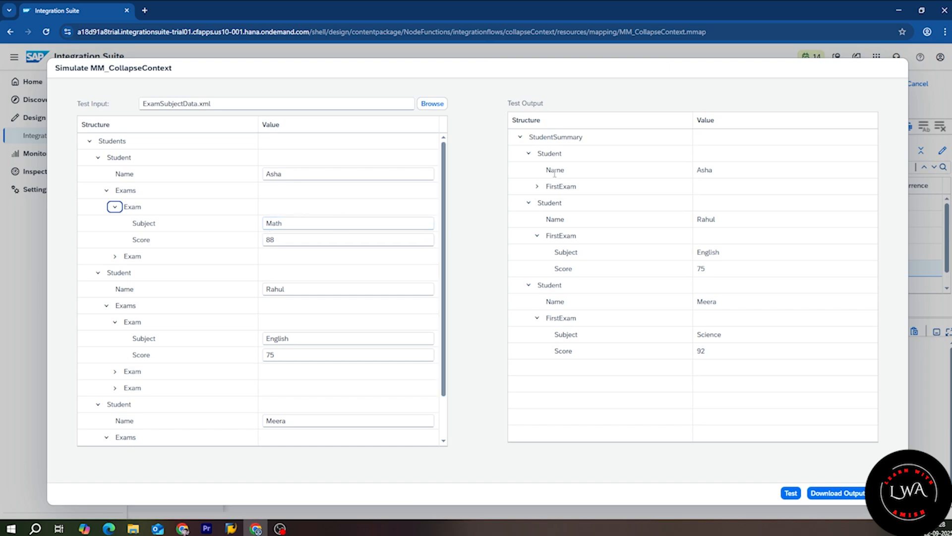
{"action": "left_click", "coordinate": [537, 186]}
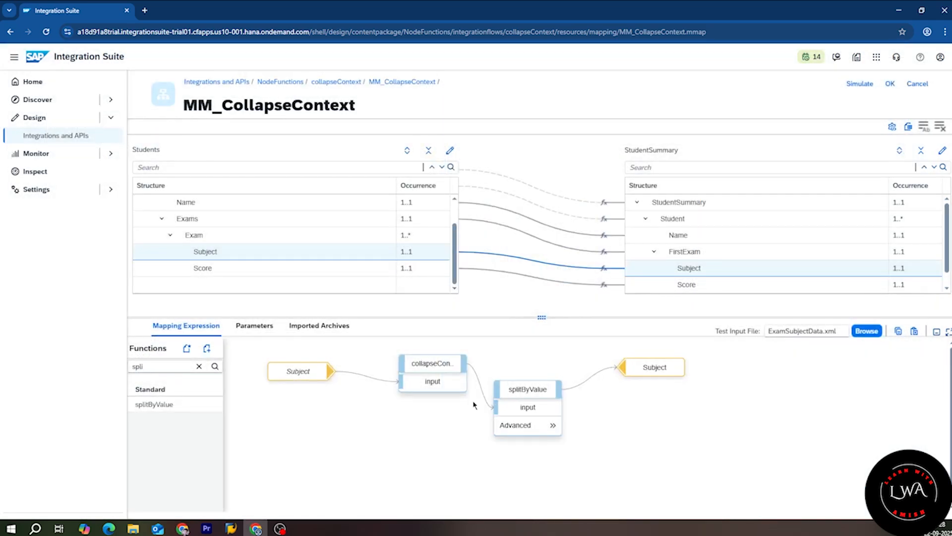
Step: Close the simulation and nudge the collapseContexts node slightly down and left
{"action": "left_click", "coordinate": [454, 374]}
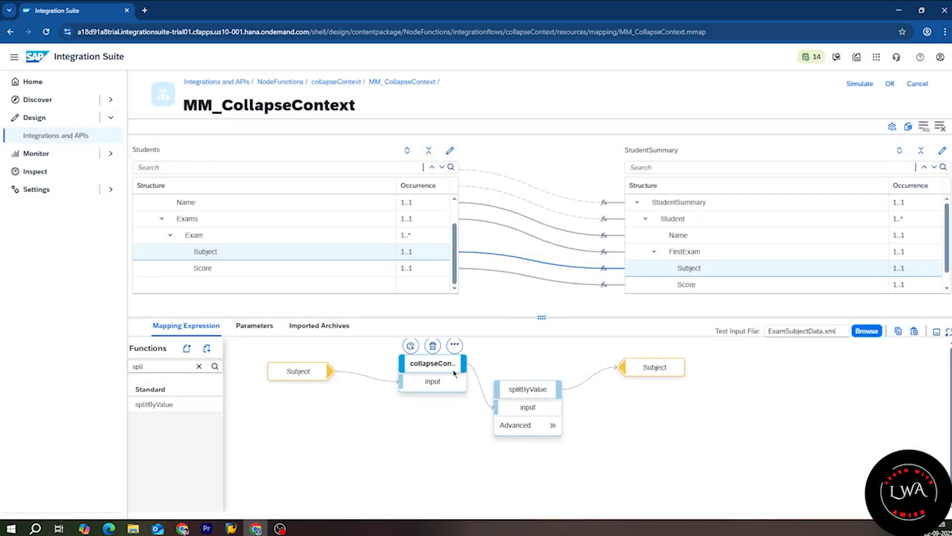
{"action": "left_click_drag", "start_coordinate": [455, 374], "coordinate": [445, 383]}
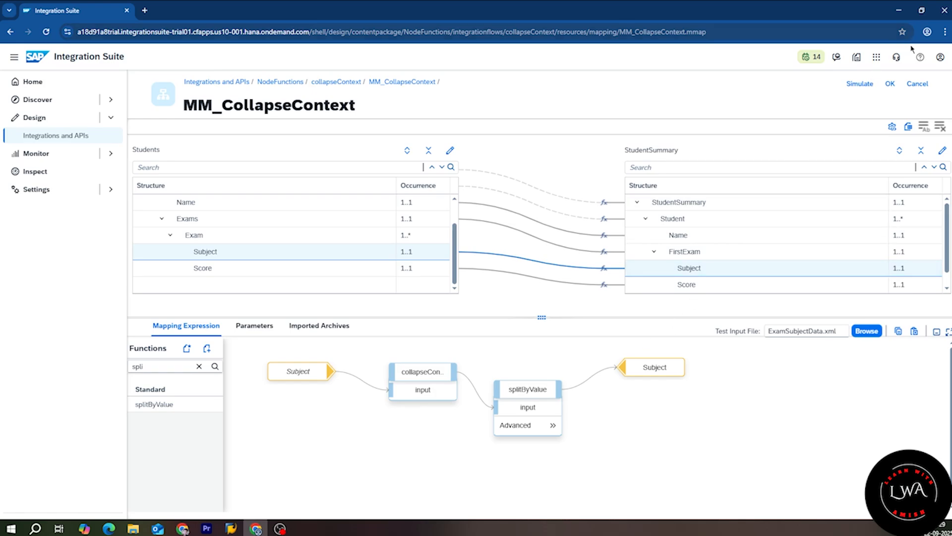
Step: Leave the mapping, shift the End event right, and save the integration flow
{"action": "left_click", "coordinate": [890, 84]}
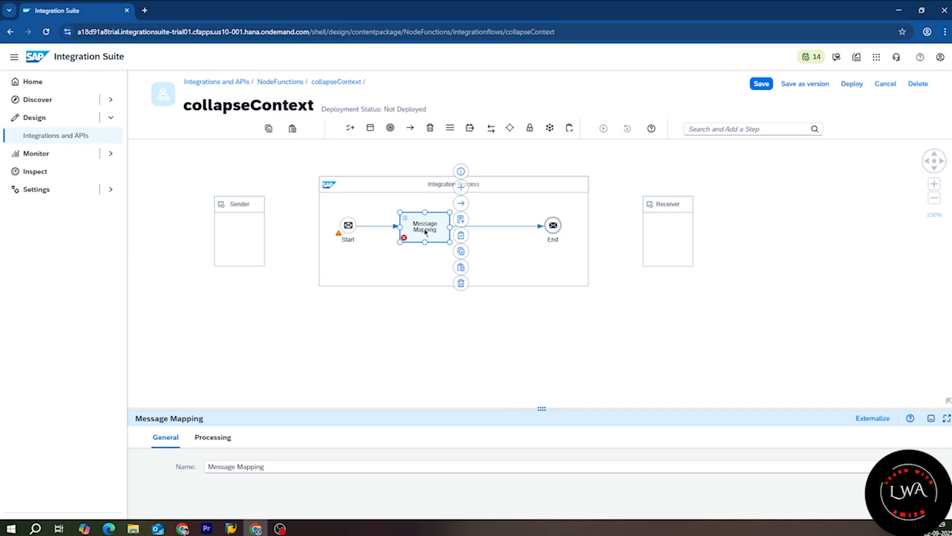
{"action": "left_click_drag", "start_coordinate": [553, 226], "coordinate": [572, 226]}
{"action": "left_click", "coordinate": [765, 86]}
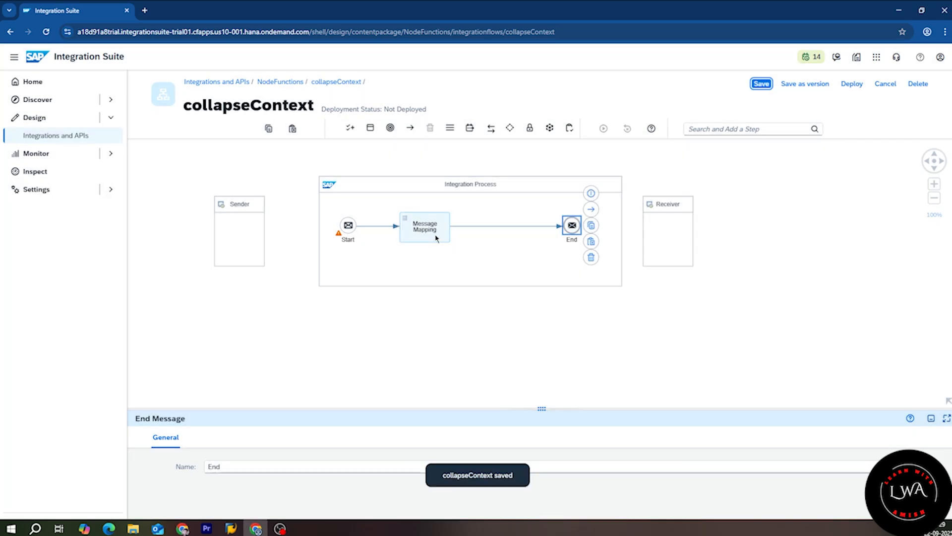
Step: Add a second Message Mapping step and create the mapping MM_removeDuplicates for it
{"action": "left_click", "coordinate": [436, 234]}
{"action": "left_click", "coordinate": [461, 187]}
{"action": "scroll", "coordinate": [527, 274], "scroll_direction": "down", "scroll_amount": 5}
{"action": "left_click", "coordinate": [516, 280]}
{"action": "left_click", "coordinate": [298, 466]}
{"action": "key", "text": "BackSpace"}
{"action": "key", "text": "BackSpace"}
{"action": "left_click", "coordinate": [536, 218]}
{"action": "type", "text": "MM_removeDuplicates"}
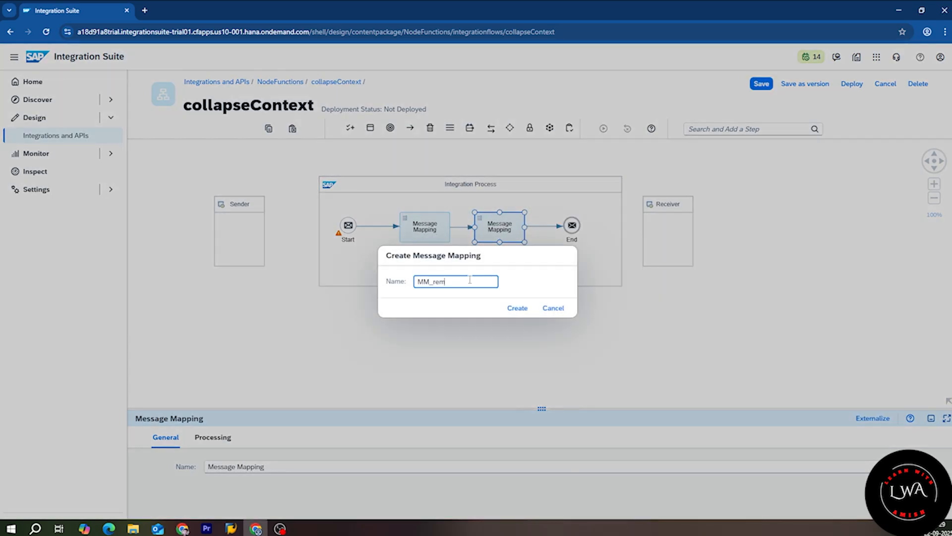
{"action": "left_click", "coordinate": [517, 307]}
Step: Upload the Orders source and UniqueSKUs target schemas from the file system
{"action": "left_click", "coordinate": [197, 154]}
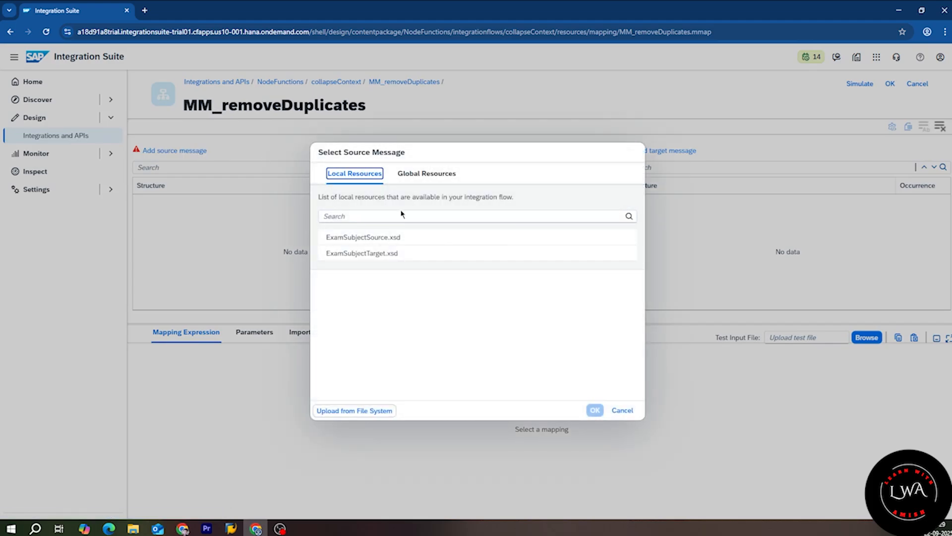
{"action": "left_click", "coordinate": [370, 407]}
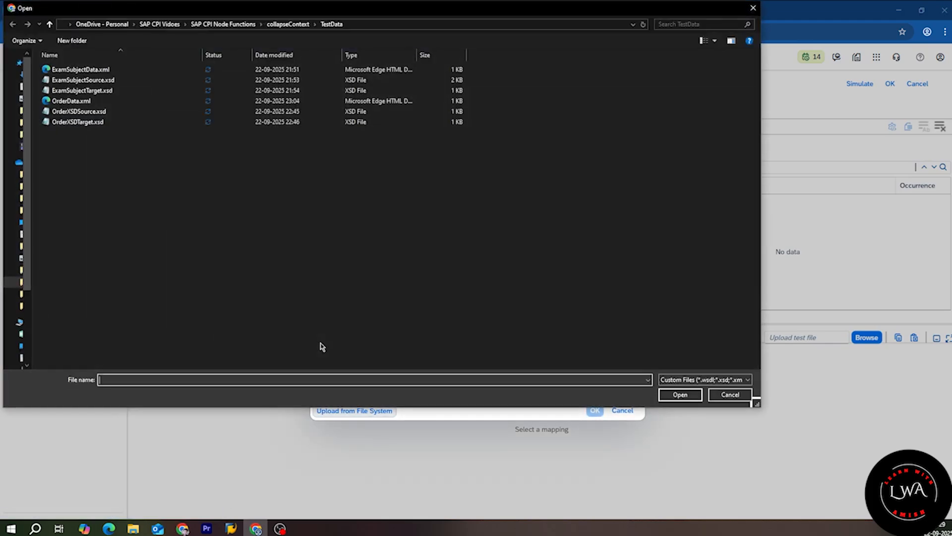
{"action": "double_click", "coordinate": [96, 121]}
{"action": "left_click", "coordinate": [667, 151]}
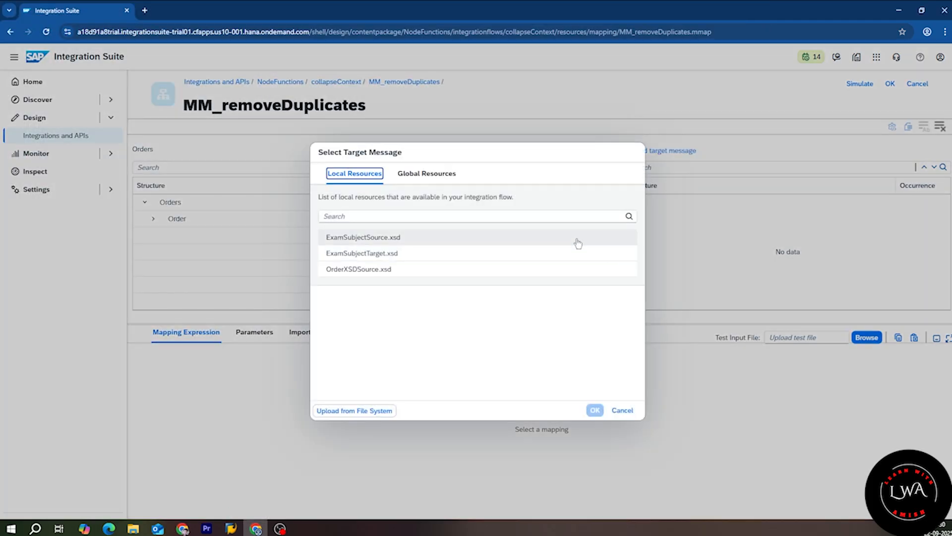
{"action": "left_click", "coordinate": [355, 410]}
{"action": "left_click", "coordinate": [90, 122]}
{"action": "left_click", "coordinate": [680, 393]}
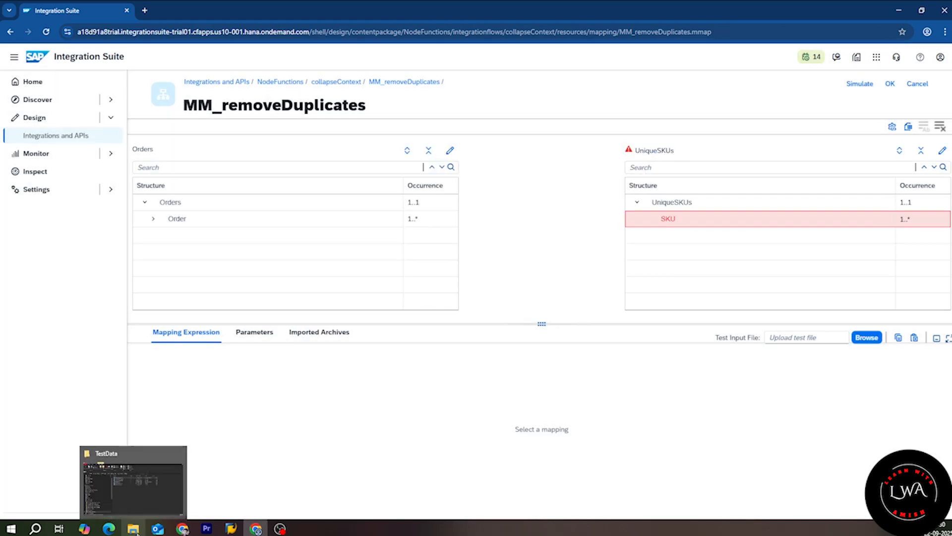
Step: Review the repeated SKUs in OrderData.xml, then map the Orders root onto UniqueSKUs
{"action": "left_click", "coordinate": [137, 532]}
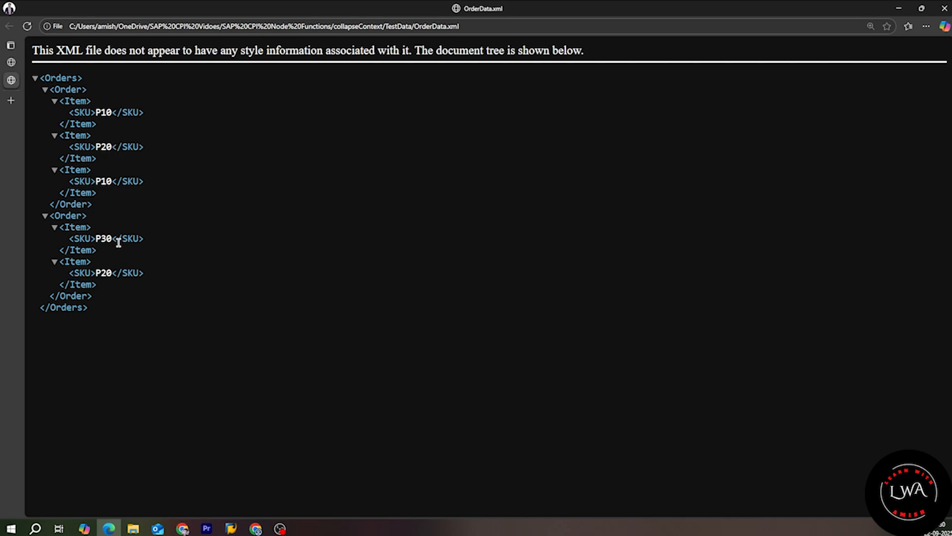
{"action": "left_click_drag", "start_coordinate": [112, 238], "coordinate": [89, 249]}
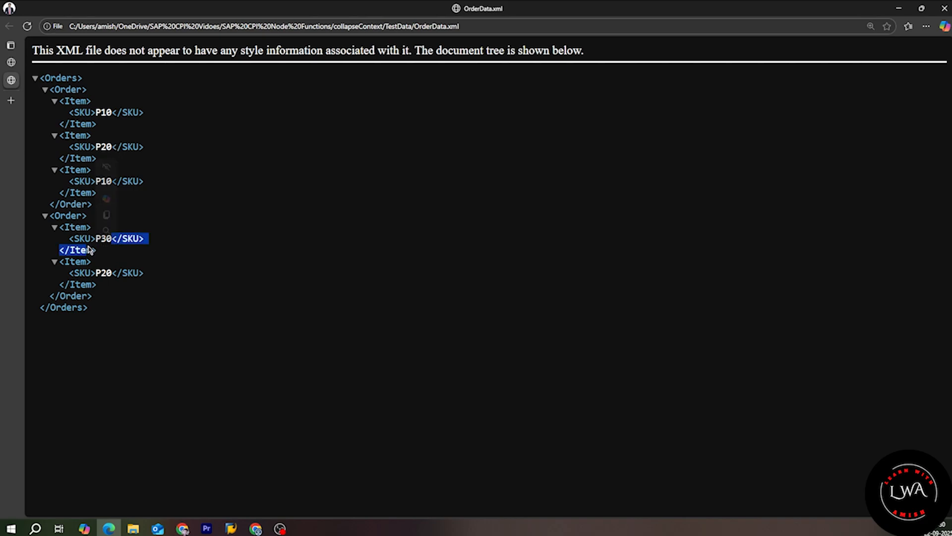
{"action": "left_click", "coordinate": [898, 9]}
{"action": "left_click_drag", "start_coordinate": [449, 202], "coordinate": [640, 203]}
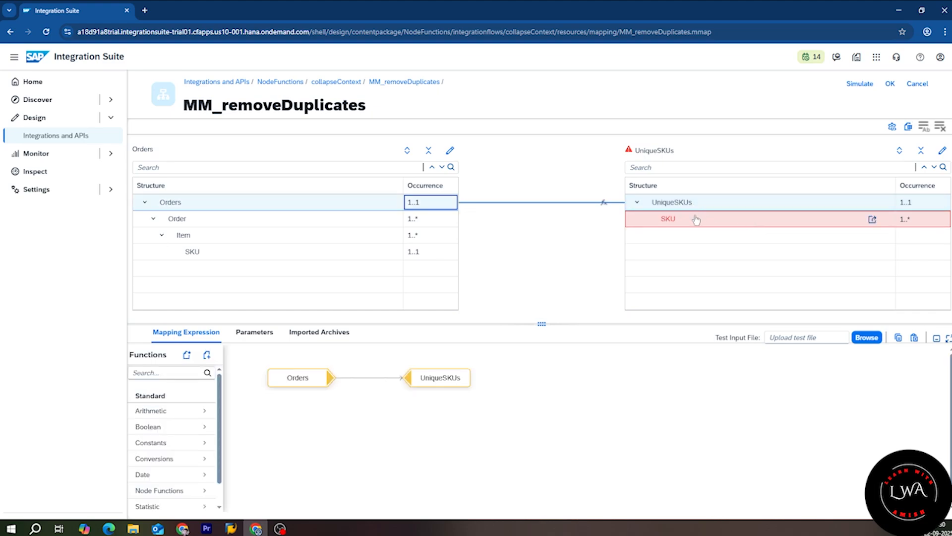
Step: Map source SKU directly to target SKU and simulate with OrderData.xml, which yields only P10
{"action": "left_click_drag", "start_coordinate": [450, 260], "coordinate": [636, 222]}
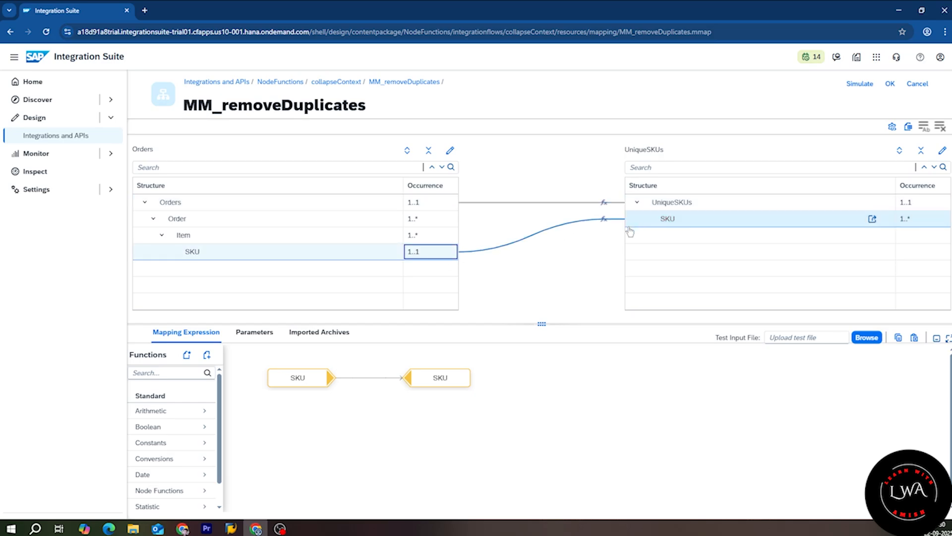
{"action": "left_click", "coordinate": [857, 86]}
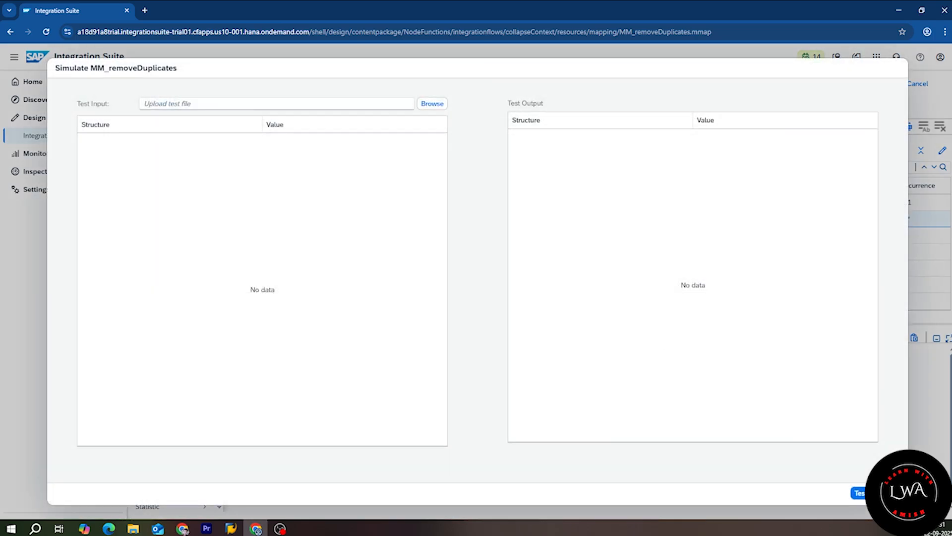
{"action": "left_click", "coordinate": [858, 493]}
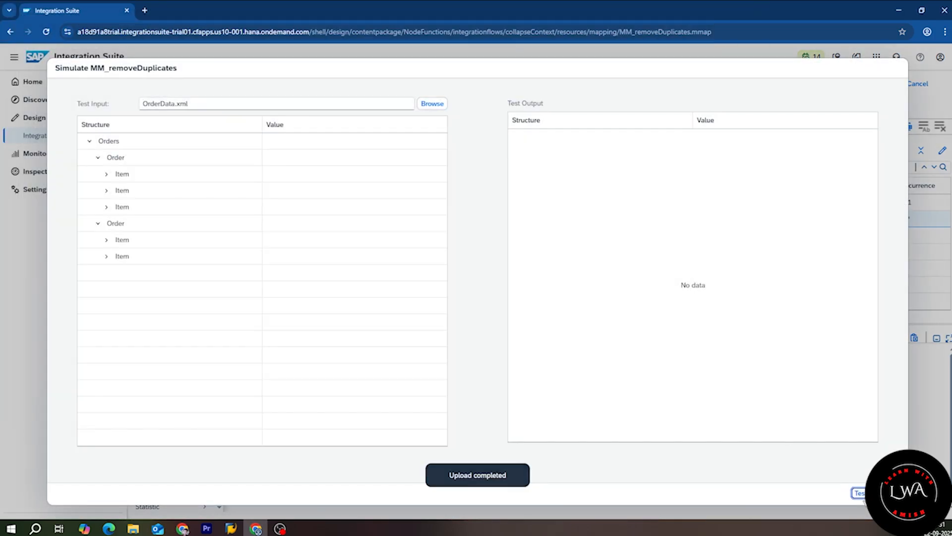
{"action": "left_click", "coordinate": [857, 493]}
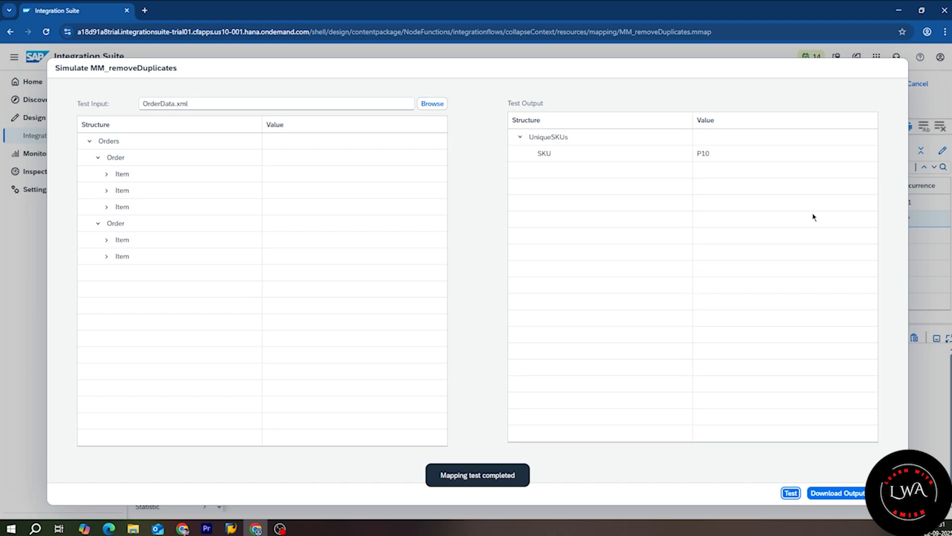
{"action": "left_click", "coordinate": [106, 174]}
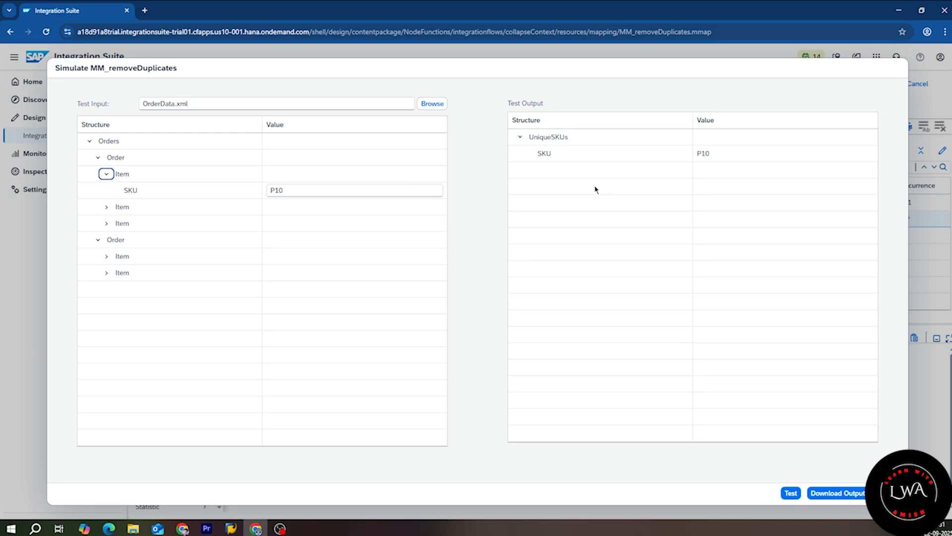
{"action": "left_click", "coordinate": [886, 492]}
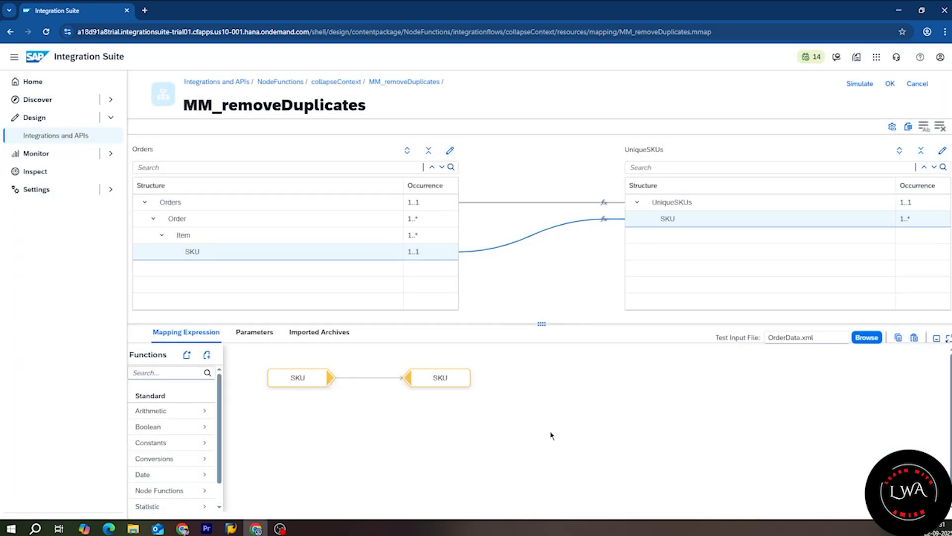
Step: Move the target SKU node right and display the source SKU value queue
{"action": "left_click_drag", "start_coordinate": [440, 383], "coordinate": [777, 384]}
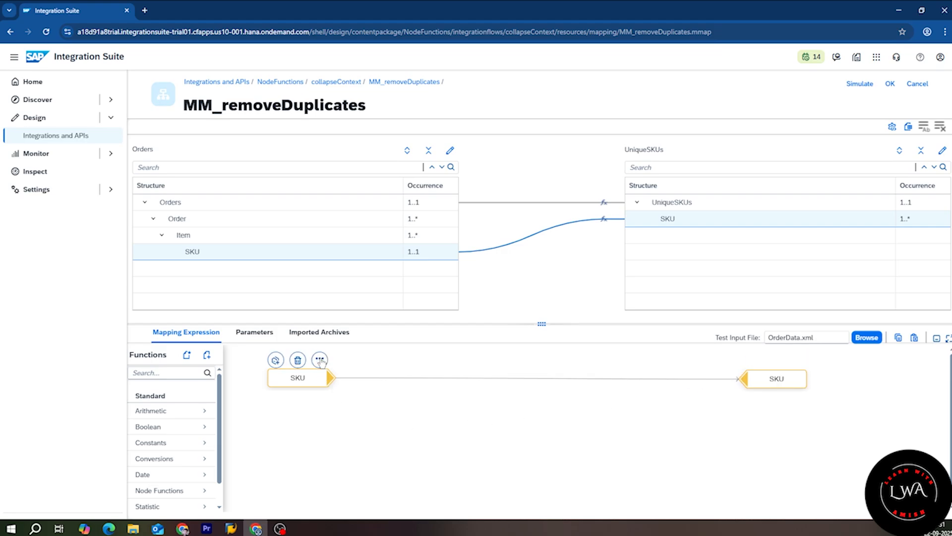
{"action": "left_click", "coordinate": [320, 360]}
{"action": "left_click", "coordinate": [321, 362]}
{"action": "left_click", "coordinate": [320, 359]}
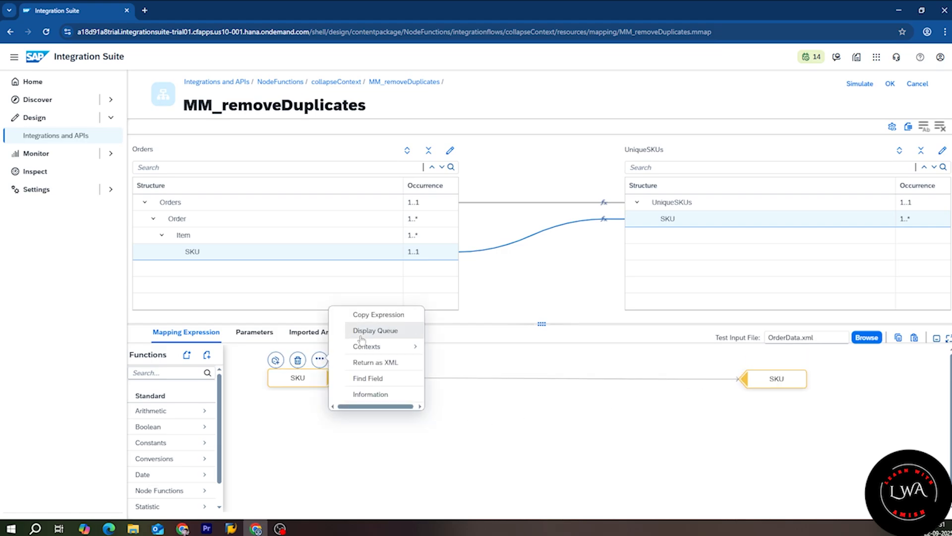
{"action": "left_click", "coordinate": [361, 337]}
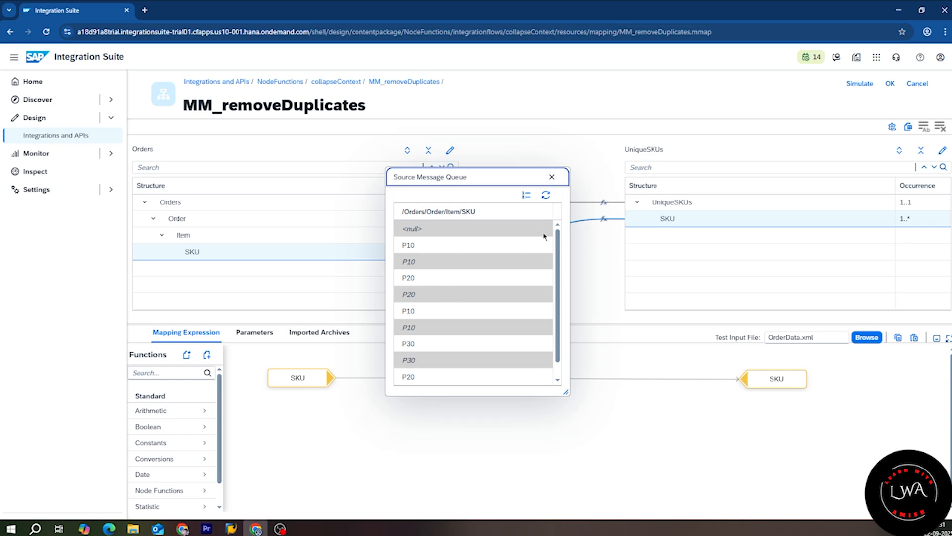
{"action": "left_click", "coordinate": [552, 177]}
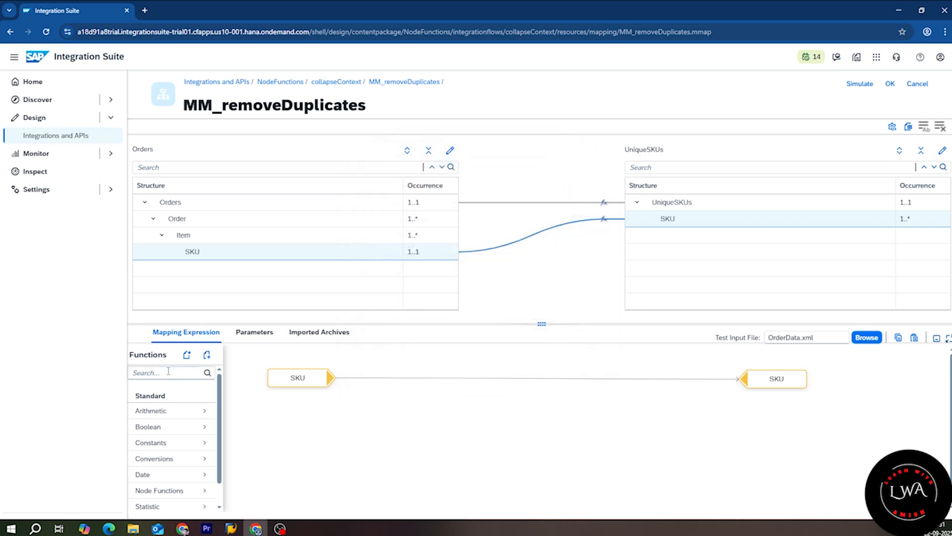
Step: Wire source SKU through removeContexts to target SKU and inspect its flattened queue
{"action": "left_click", "coordinate": [168, 371]}
{"action": "type", "text": "rem"}
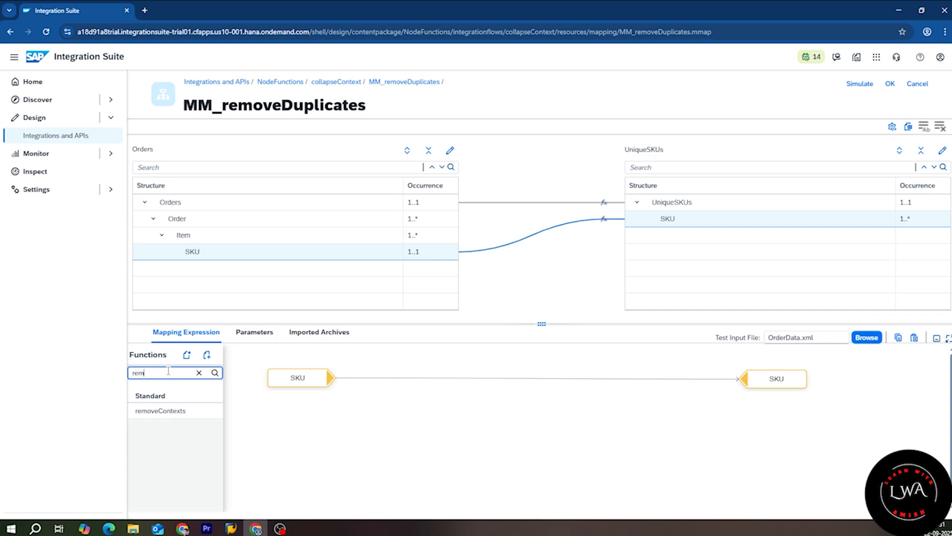
{"action": "left_click_drag", "start_coordinate": [188, 411], "coordinate": [419, 380]}
{"action": "left_click_drag", "start_coordinate": [331, 378], "coordinate": [391, 405]}
{"action": "left_click", "coordinate": [438, 383]}
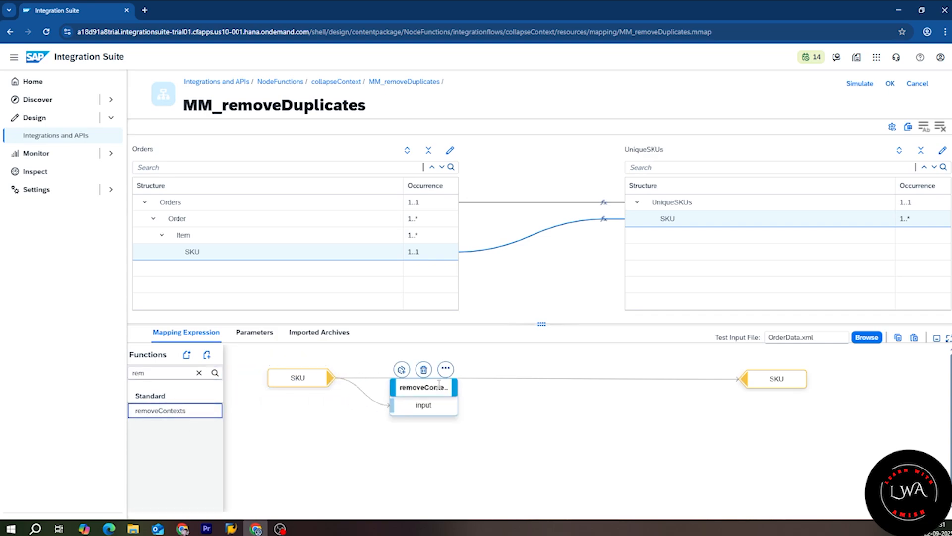
{"action": "left_click_drag", "start_coordinate": [451, 392], "coordinate": [742, 379]}
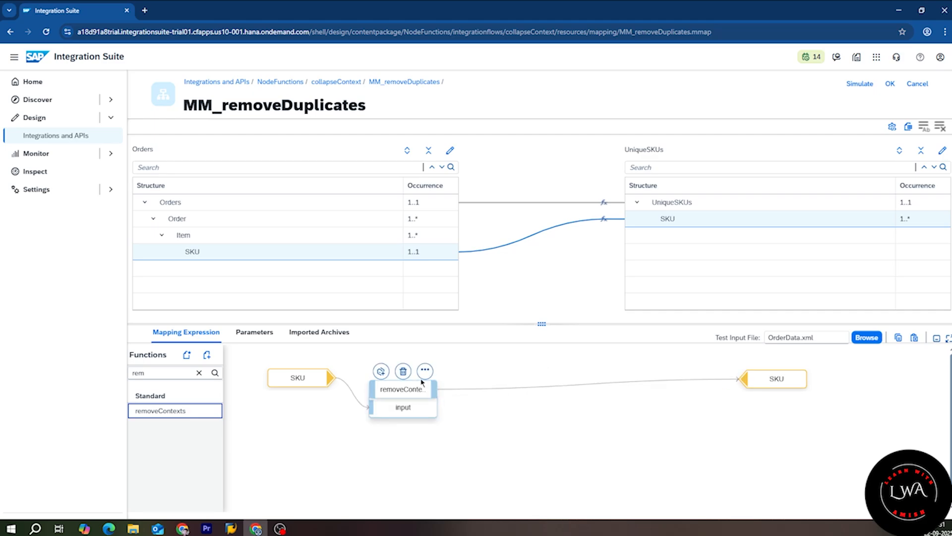
{"action": "left_click", "coordinate": [425, 371]}
{"action": "left_click", "coordinate": [479, 369]}
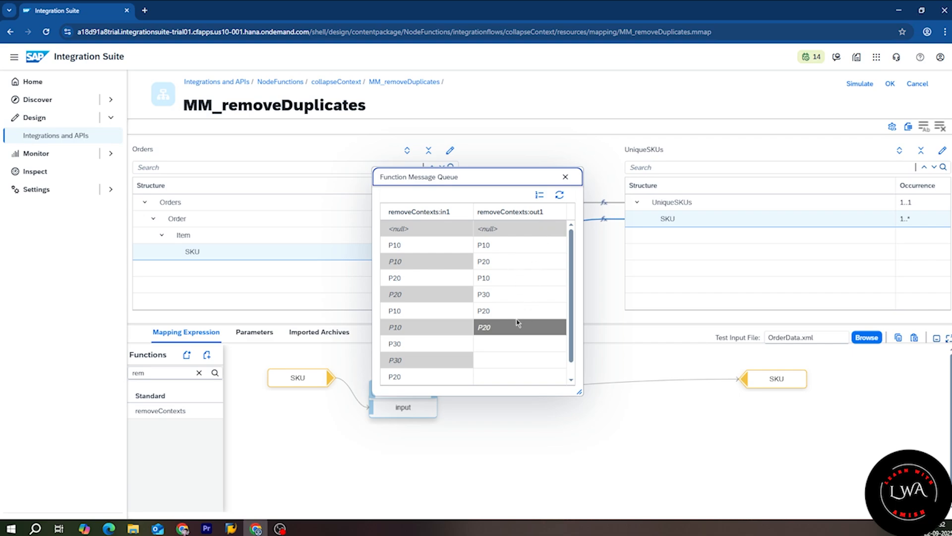
{"action": "left_click_drag", "start_coordinate": [498, 251], "coordinate": [504, 309]}
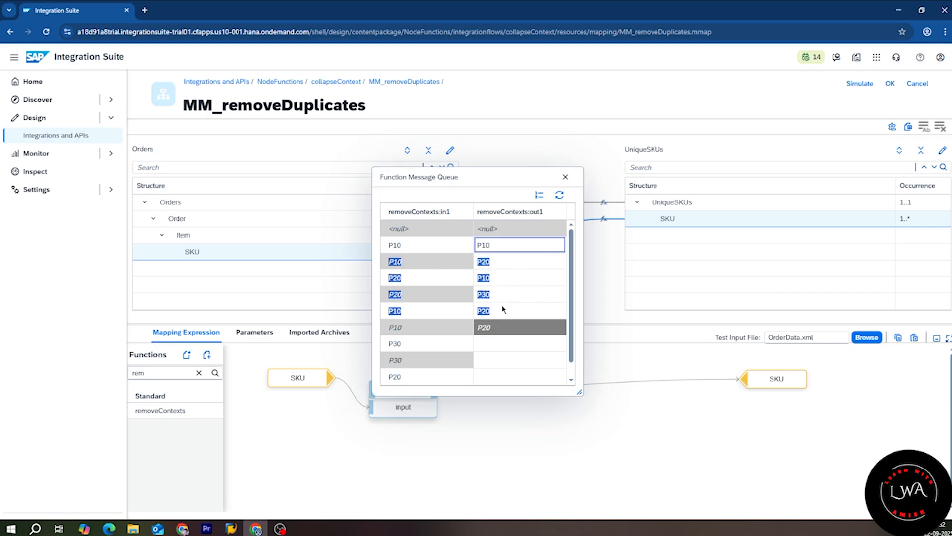
Step: Insert sort after removeContexts and check its queue: P10, P10, P20, P20, P30, P30
{"action": "left_click", "coordinate": [565, 177]}
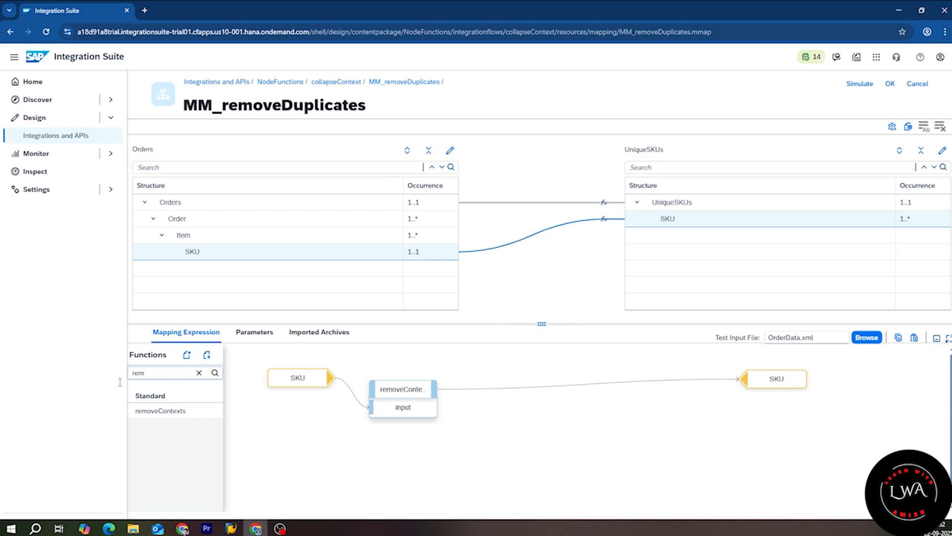
{"action": "type", "text": "sor"}
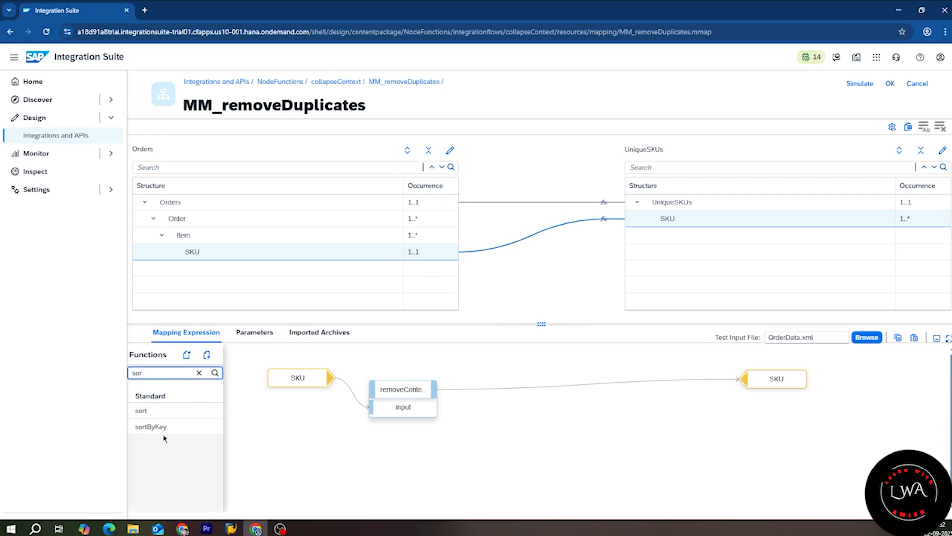
{"action": "left_click_drag", "start_coordinate": [142, 411], "coordinate": [545, 392]}
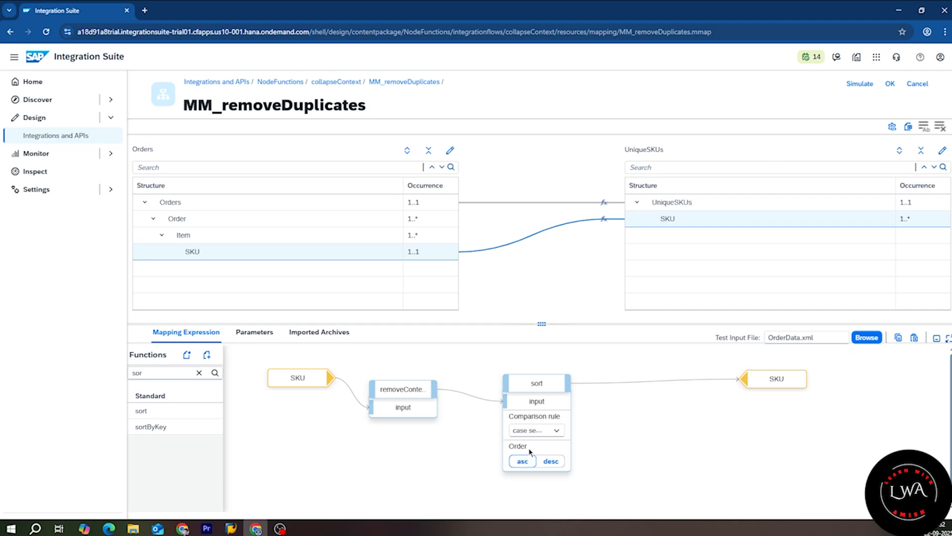
{"action": "left_click", "coordinate": [564, 365]}
{"action": "left_click", "coordinate": [519, 370]}
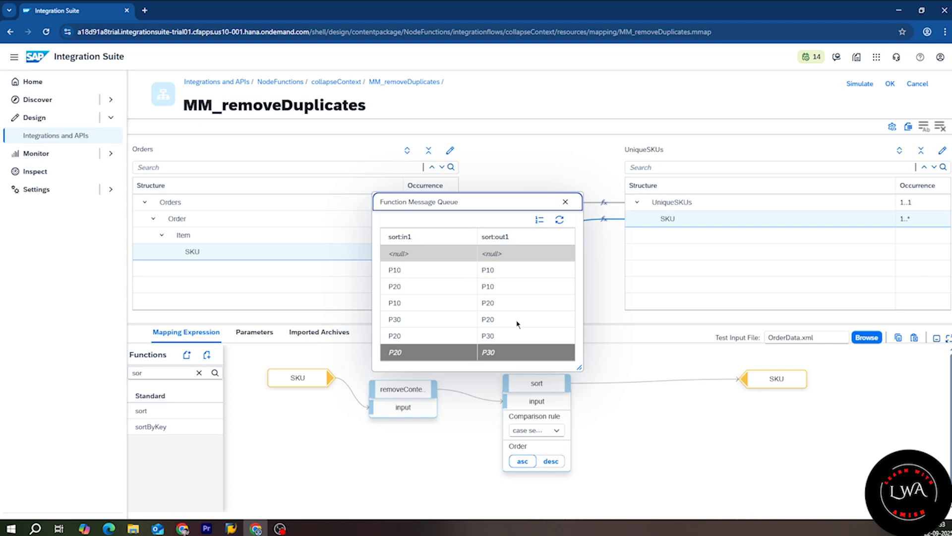
{"action": "left_click", "coordinate": [565, 201]}
Step: Insert splitByValue between sort and target SKU, splitting contexts on Value change
{"action": "left_click_drag", "start_coordinate": [158, 374], "coordinate": [86, 391]}
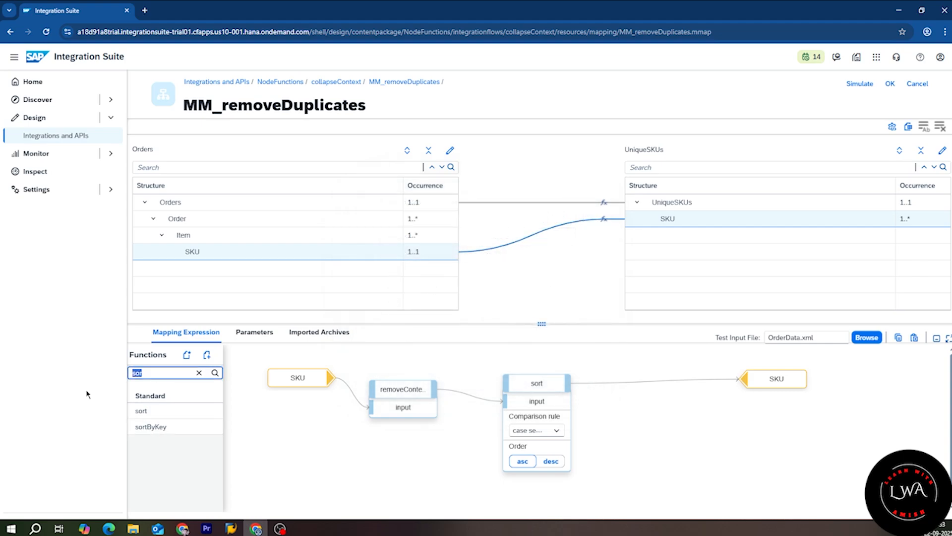
{"action": "type", "text": "spli"}
{"action": "left_click_drag", "start_coordinate": [154, 411], "coordinate": [640, 407]}
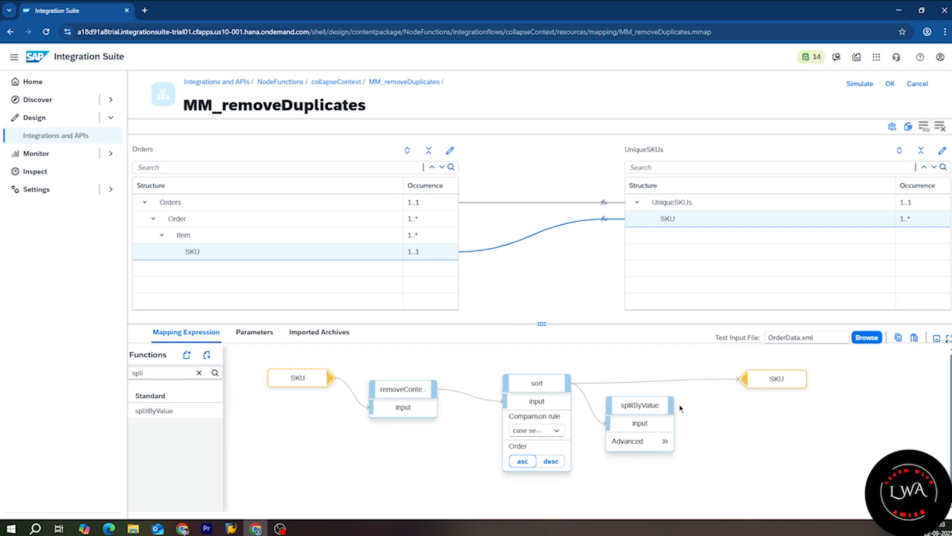
{"action": "left_click", "coordinate": [666, 441]}
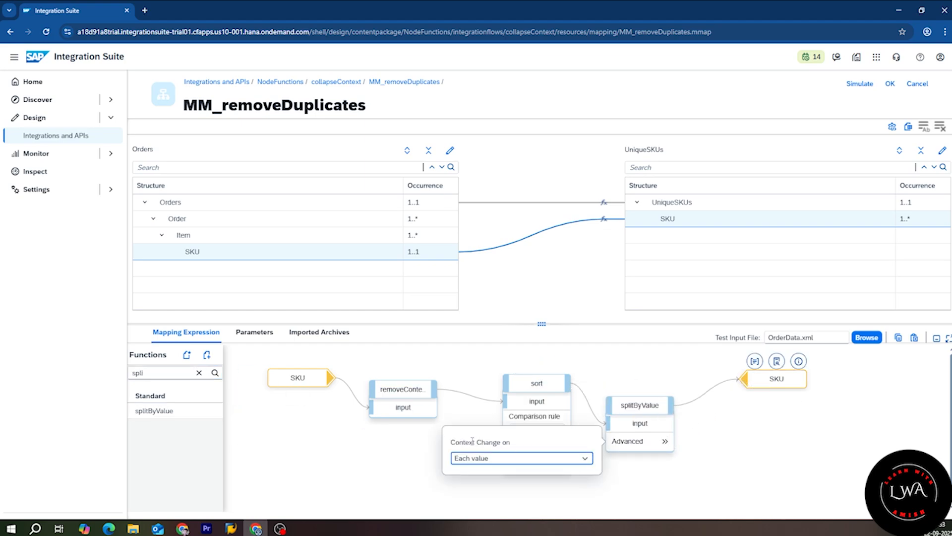
{"action": "left_click", "coordinate": [585, 455]}
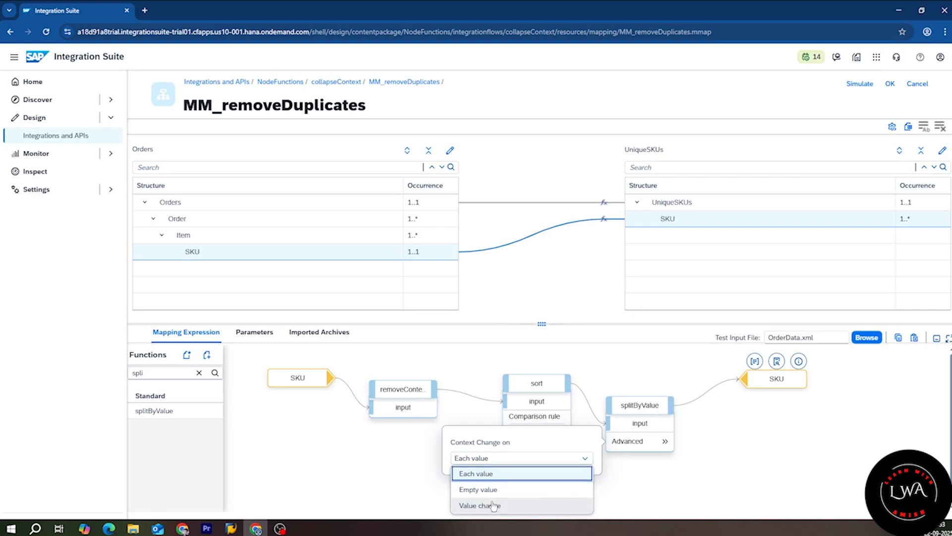
{"action": "left_click", "coordinate": [499, 506]}
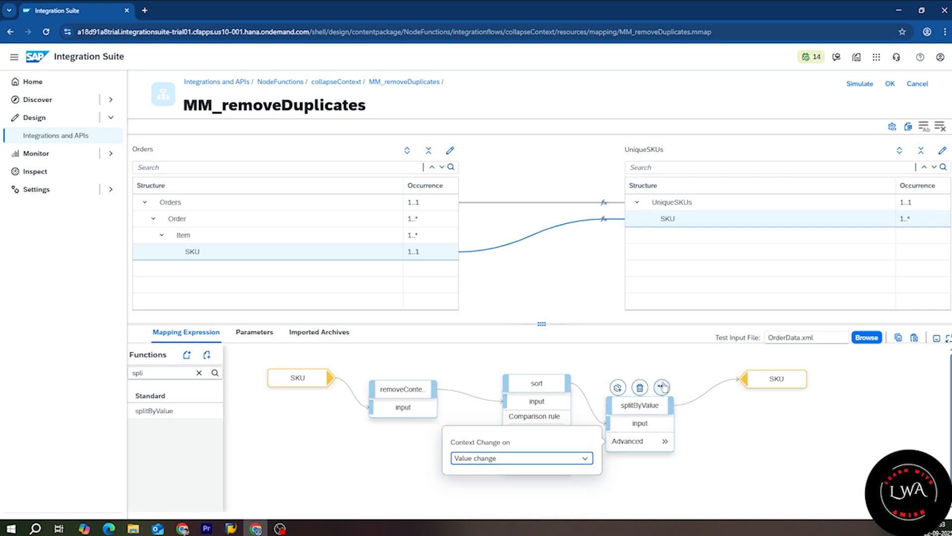
{"action": "left_click", "coordinate": [664, 386]}
Step: Check the splitByValue queue, then move the target SKU node further right
{"action": "left_click", "coordinate": [661, 386]}
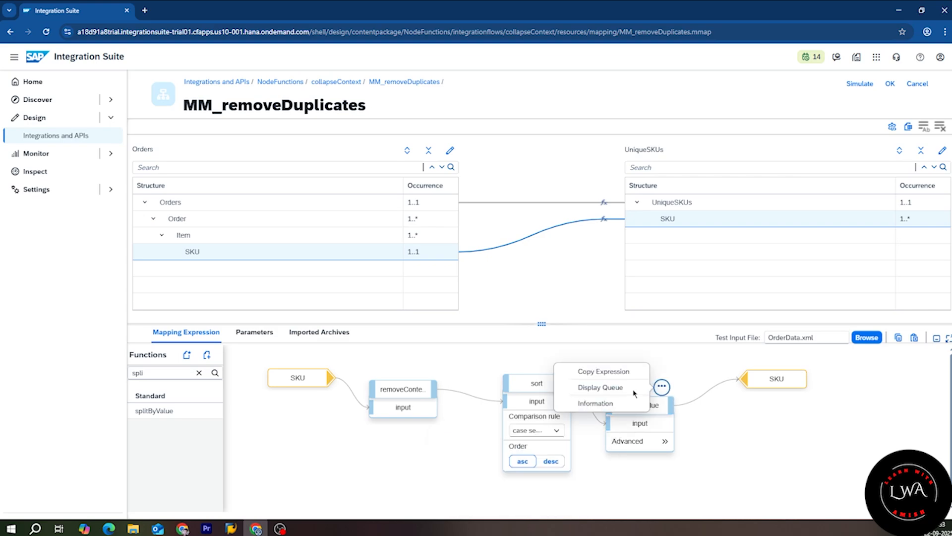
{"action": "left_click", "coordinate": [600, 388]}
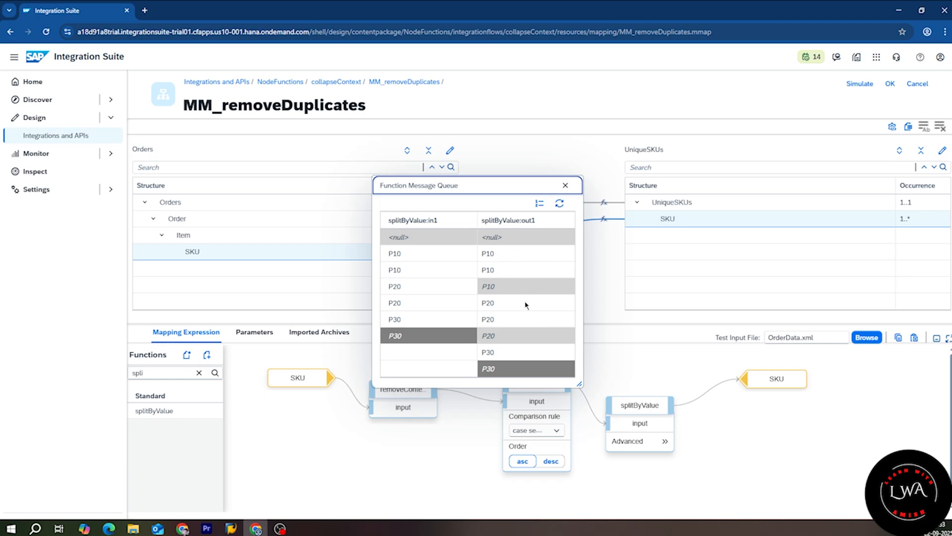
{"action": "left_click", "coordinate": [566, 186]}
{"action": "left_click_drag", "start_coordinate": [776, 378], "coordinate": [861, 378]}
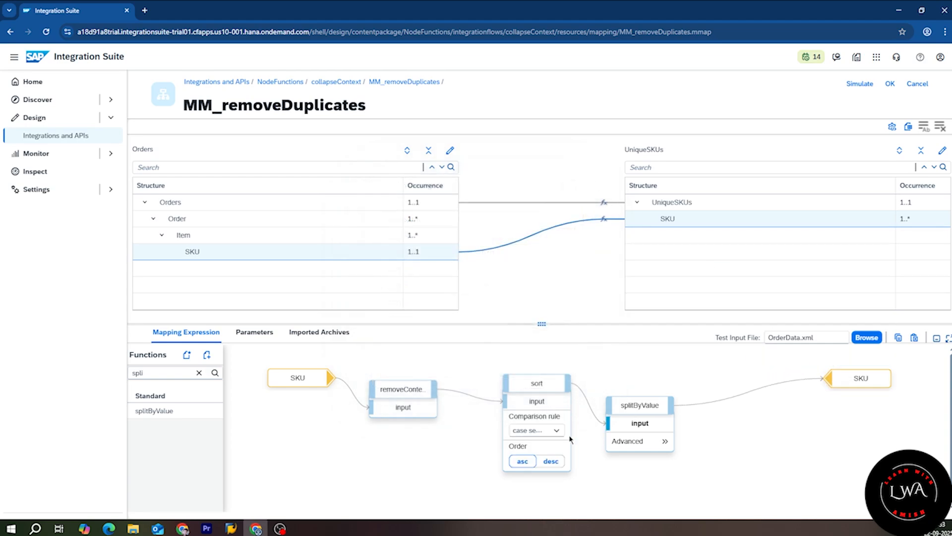
Step: Add collapseContexts before target SKU and display its queue of P10, P20, P30
{"action": "left_click", "coordinate": [199, 372]}
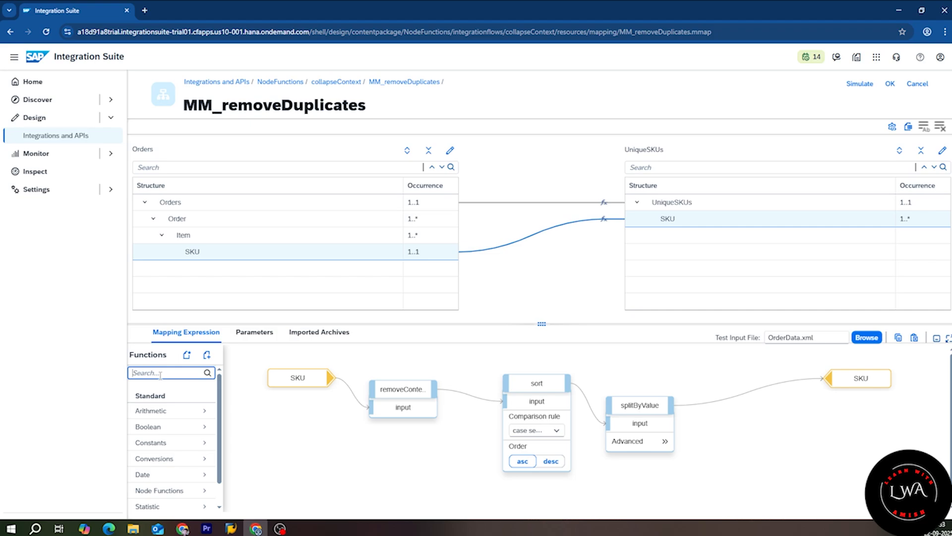
{"action": "type", "text": "col"}
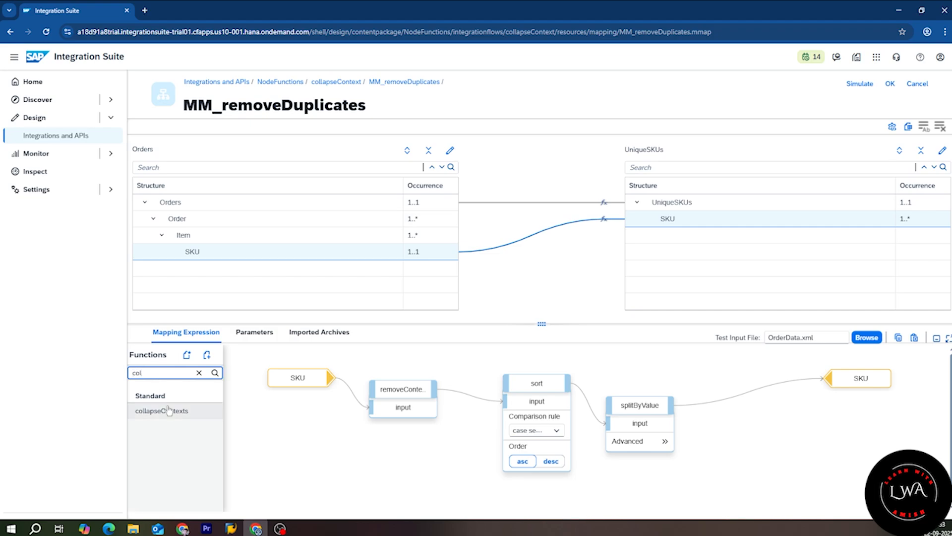
{"action": "left_click_drag", "start_coordinate": [162, 410], "coordinate": [688, 416]}
{"action": "left_click", "coordinate": [770, 402]}
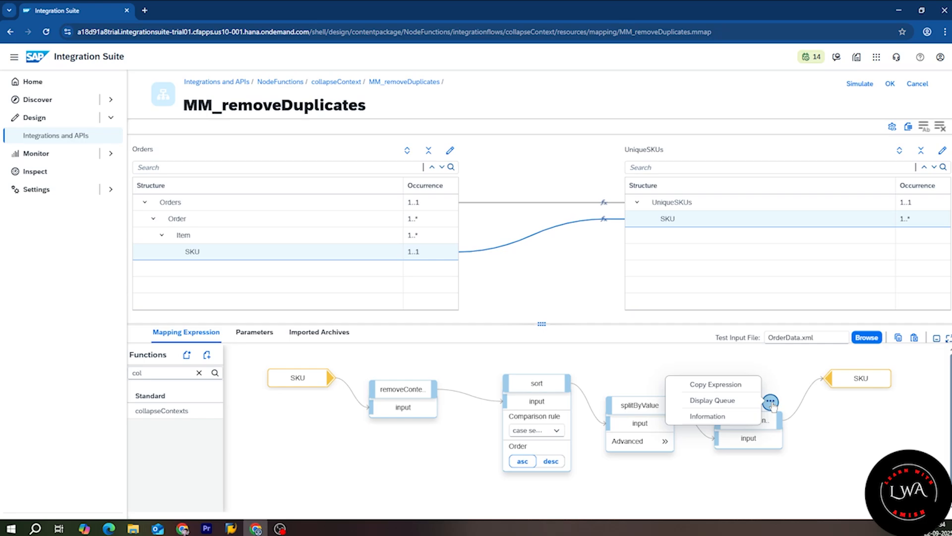
{"action": "left_click", "coordinate": [739, 401]}
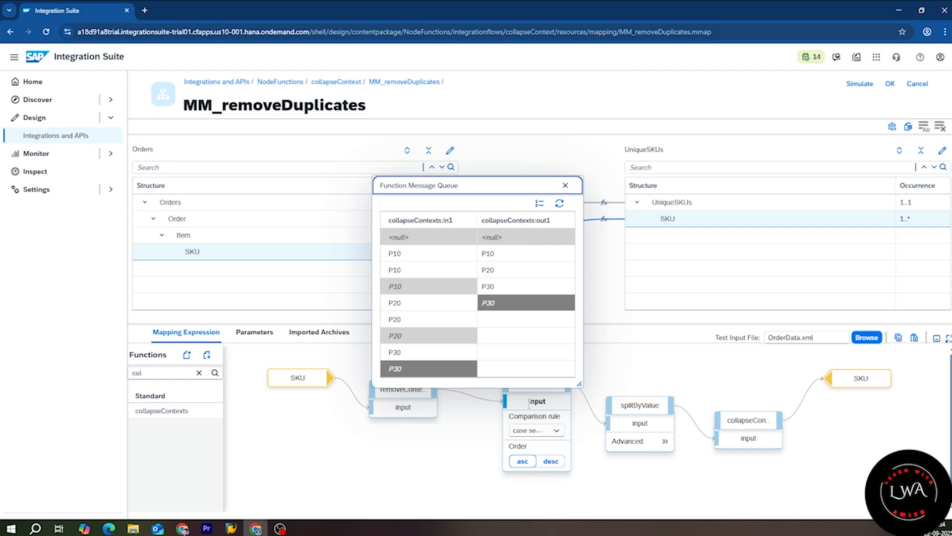
Step: Review the removeContexts, sort and splitByValue nodes and splitByValue's context setting, then close the queue
{"action": "left_click_drag", "start_coordinate": [512, 180], "coordinate": [510, 142]}
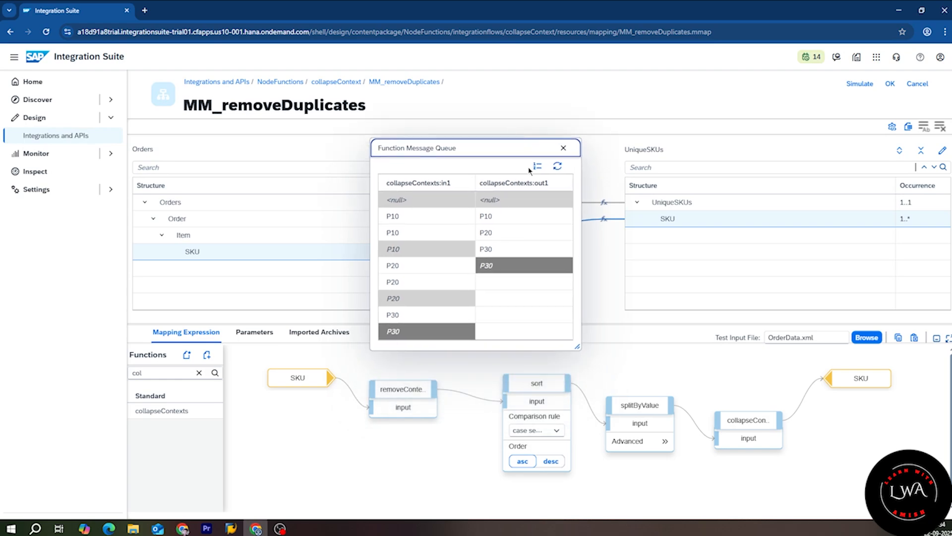
{"action": "left_click", "coordinate": [500, 408]}
{"action": "left_click", "coordinate": [403, 390]}
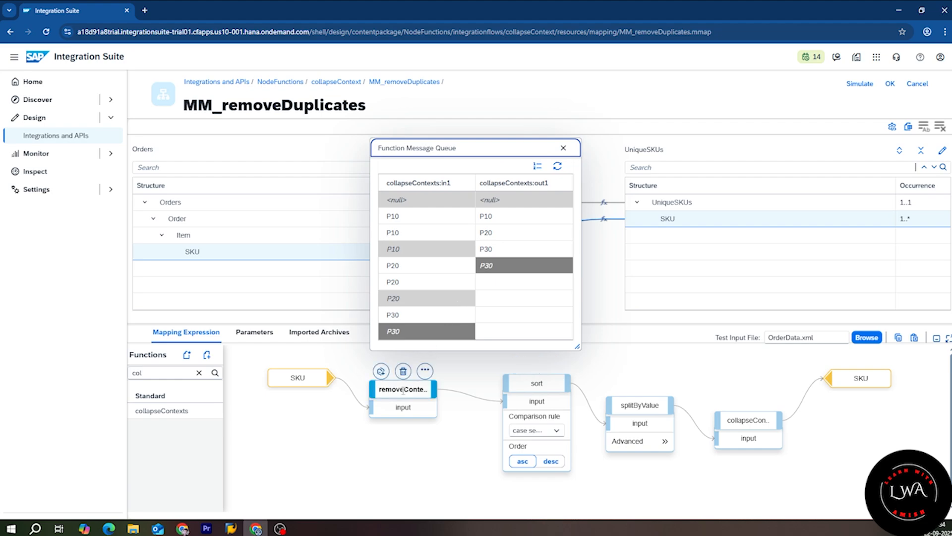
{"action": "left_click", "coordinate": [515, 391]}
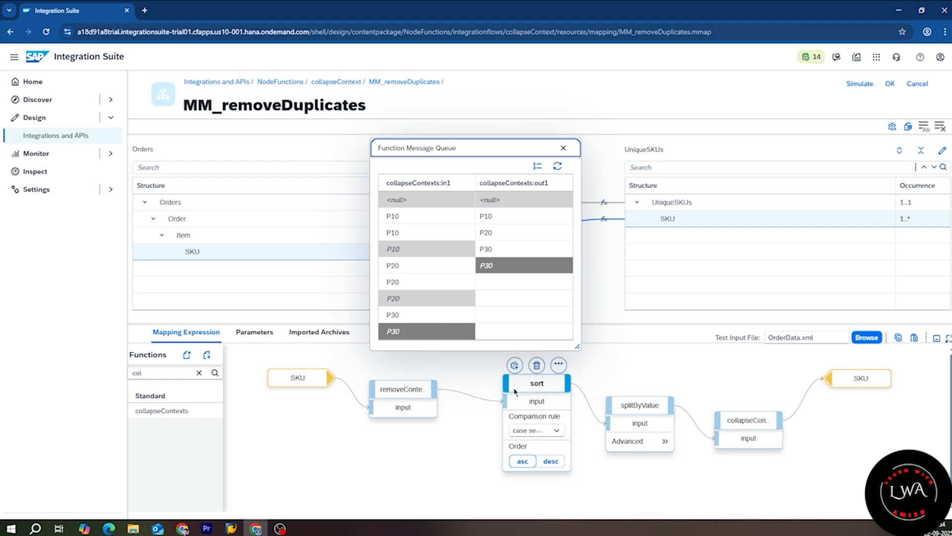
{"action": "left_click", "coordinate": [545, 399]}
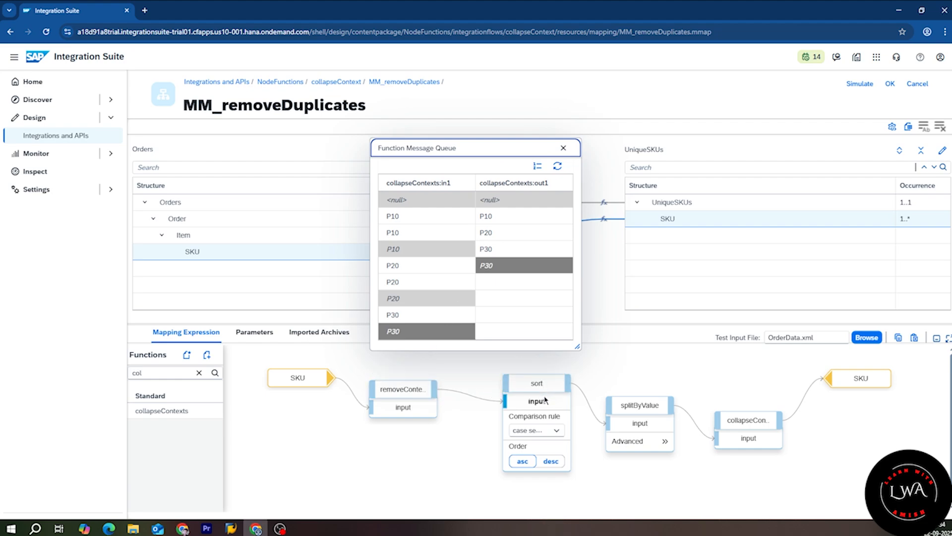
{"action": "left_click", "coordinate": [629, 403]}
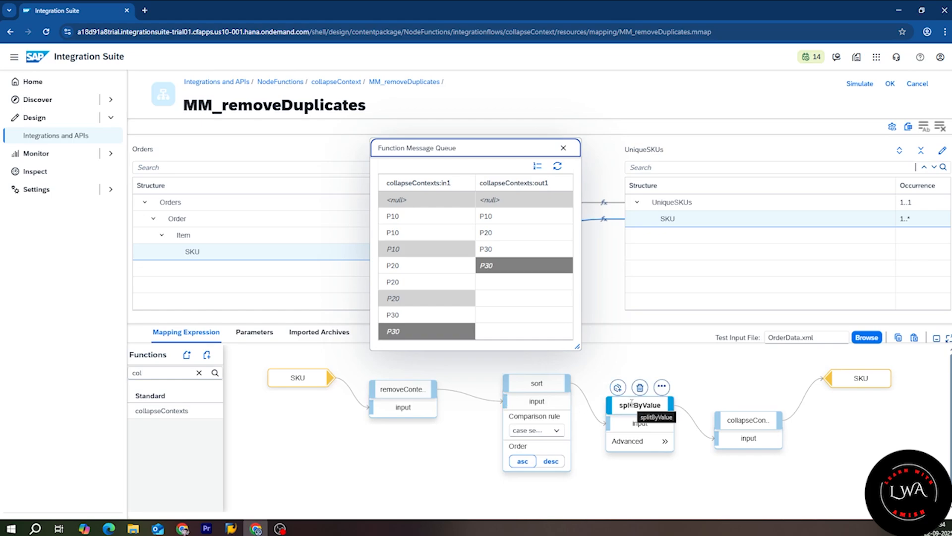
{"action": "left_click", "coordinate": [676, 416]}
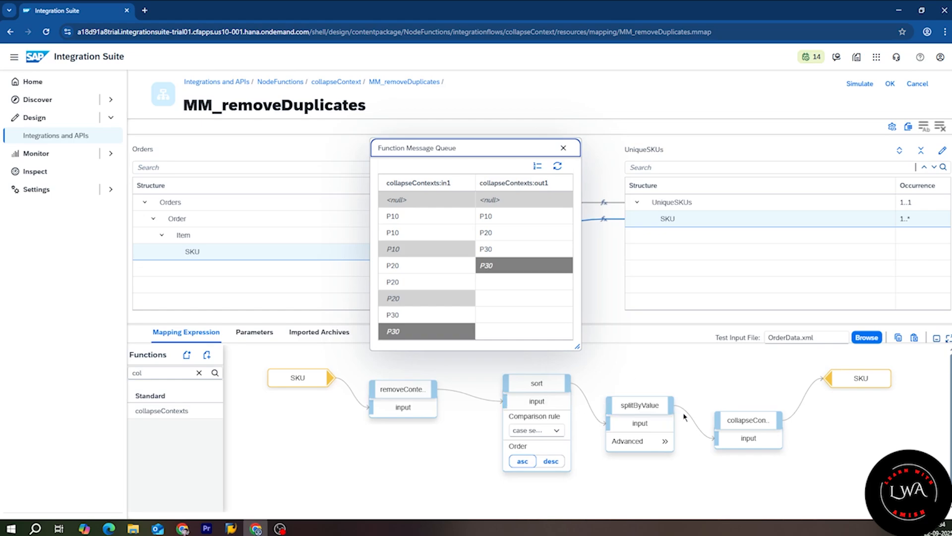
{"action": "left_click", "coordinate": [665, 441]}
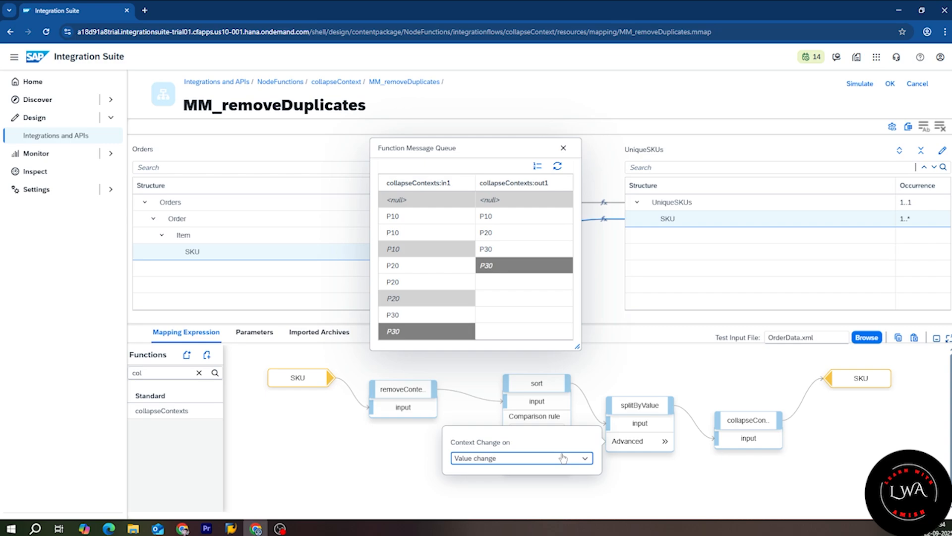
{"action": "left_click", "coordinate": [682, 481]}
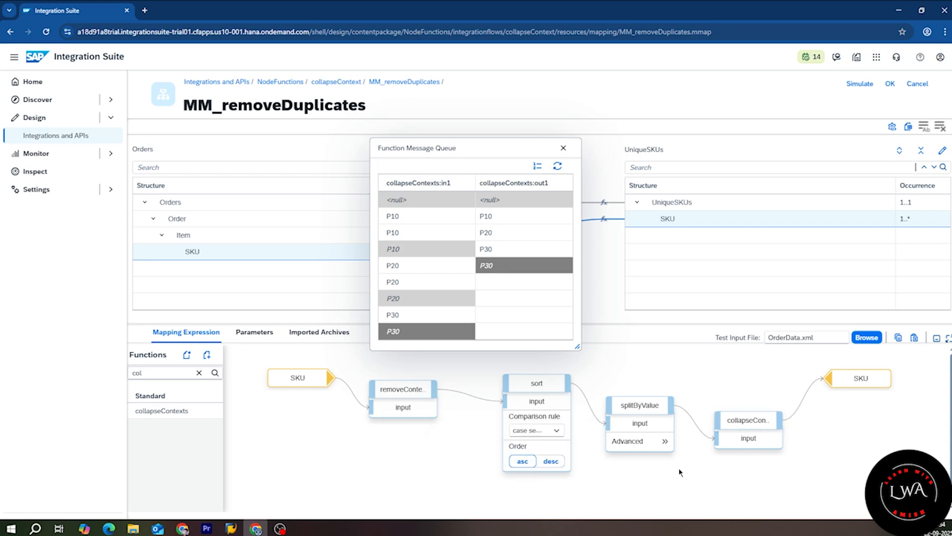
{"action": "left_click", "coordinate": [564, 148]}
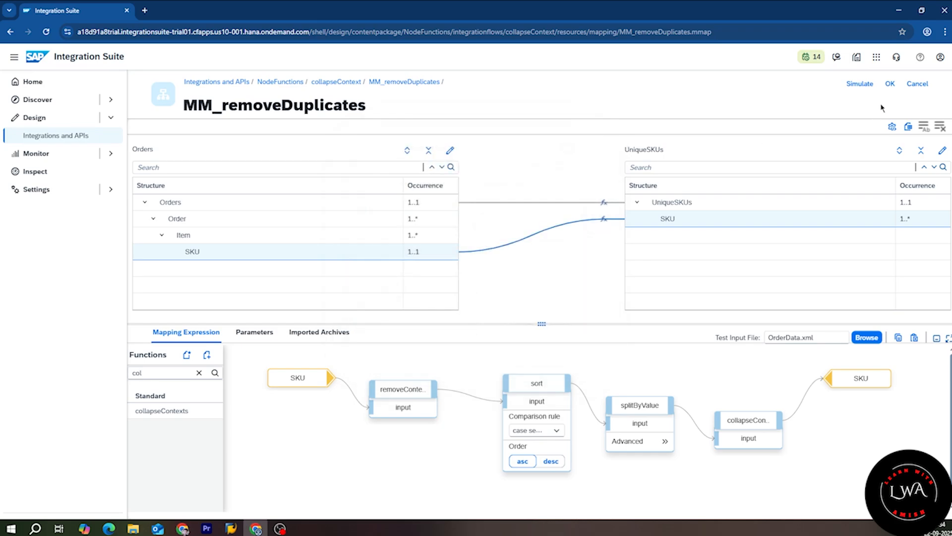
Step: Simulate with OrderData.xml, confirm output SKUs P10, P20, P30, and return to the iflow
{"action": "left_click", "coordinate": [858, 83]}
{"action": "left_click", "coordinate": [859, 492]}
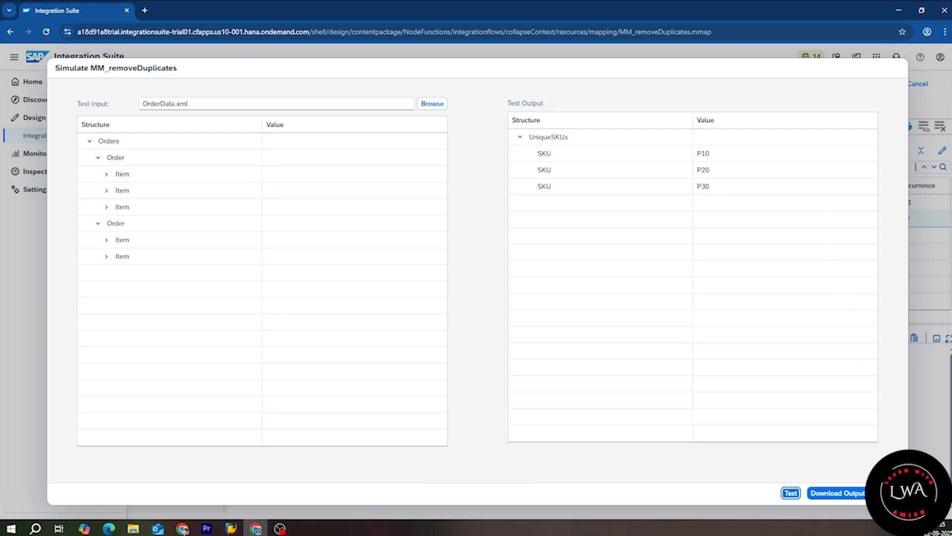
{"action": "left_click", "coordinate": [884, 493]}
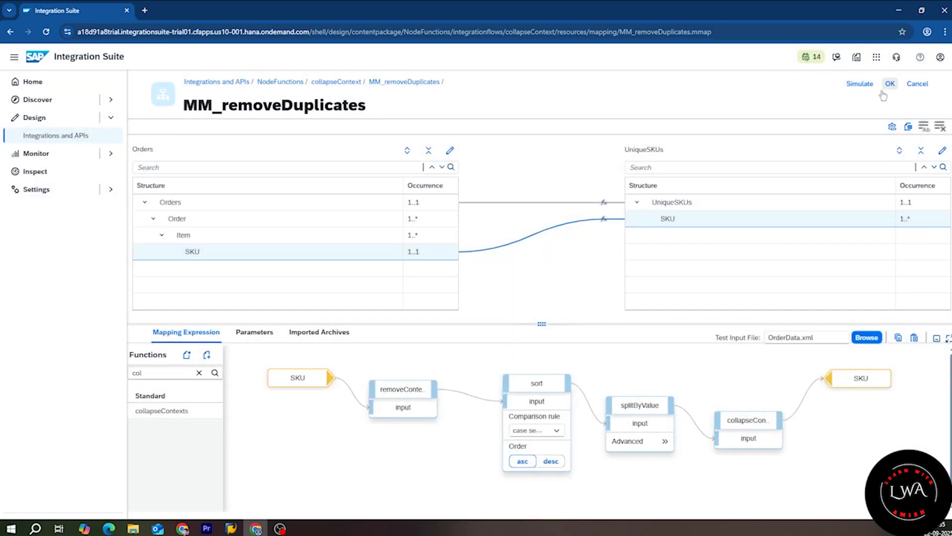
{"action": "left_click", "coordinate": [887, 88]}
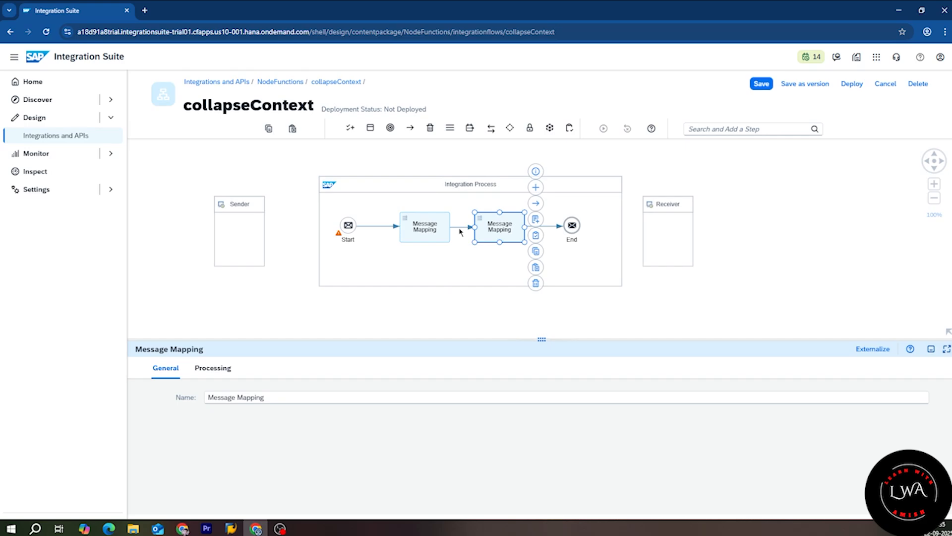
Step: Upload OrderData.xml as the iflow simulation input
{"action": "left_click", "coordinate": [460, 230]}
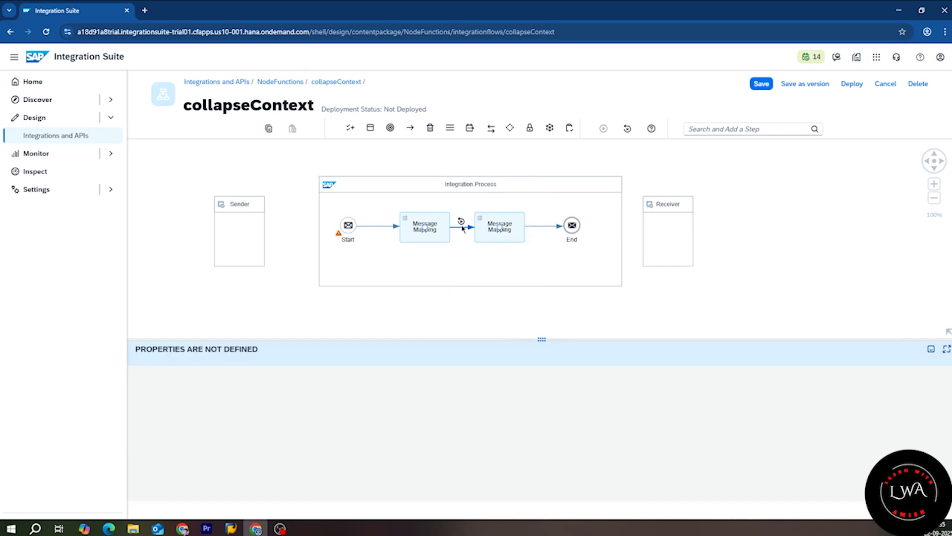
{"action": "left_click", "coordinate": [460, 222]}
{"action": "left_click", "coordinate": [283, 481]}
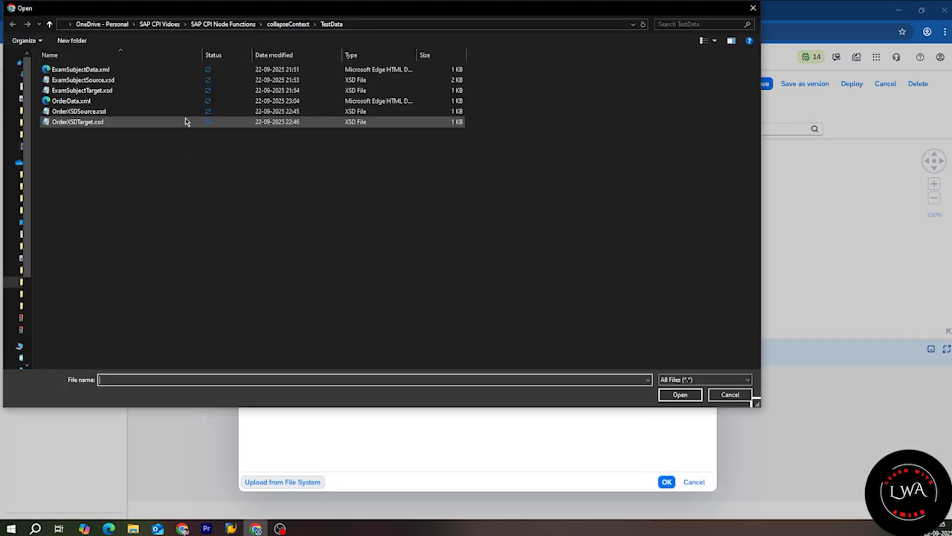
{"action": "left_click", "coordinate": [82, 100]}
{"action": "left_click", "coordinate": [680, 395]}
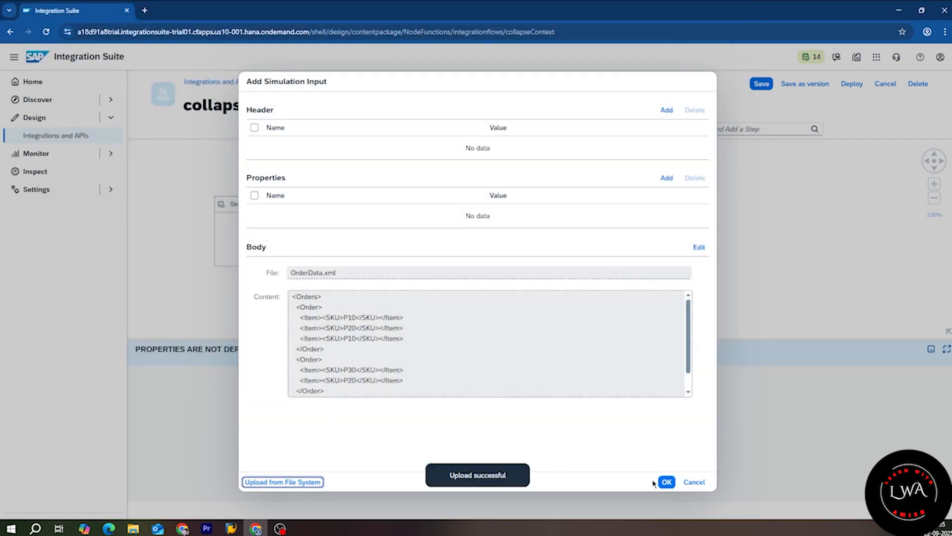
{"action": "left_click", "coordinate": [666, 482]}
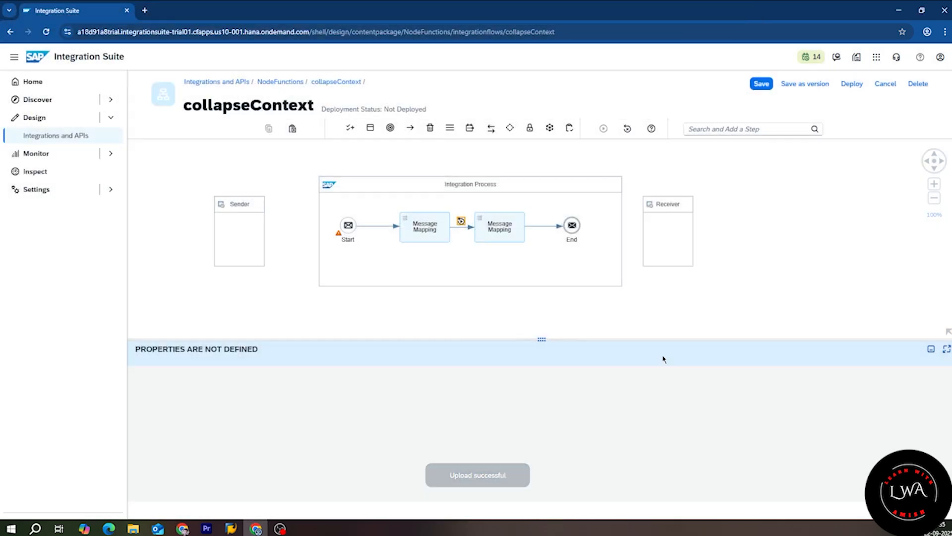
Step: Set the end point before End, run the simulation, and view the body listing P10, P20, P30
{"action": "left_click", "coordinate": [548, 227]}
{"action": "left_click", "coordinate": [553, 218]}
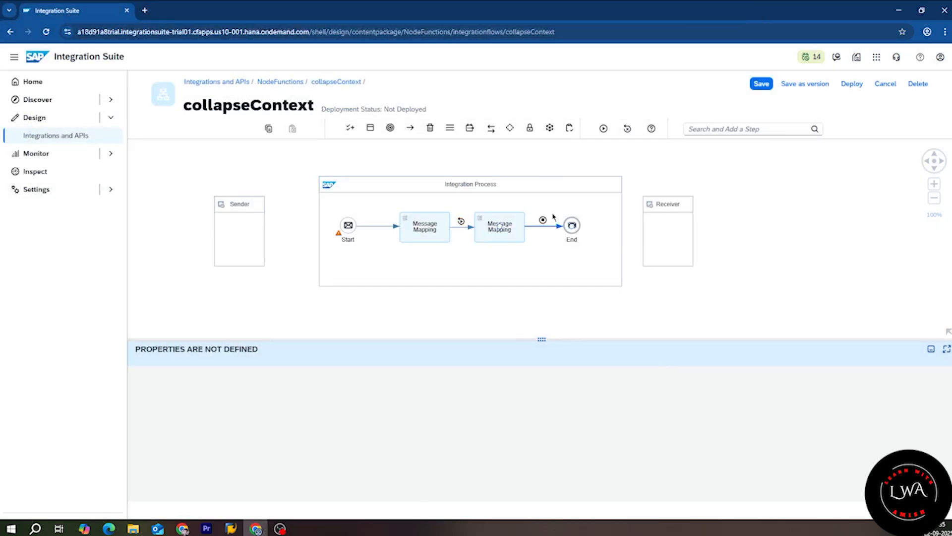
{"action": "left_click", "coordinate": [604, 129]}
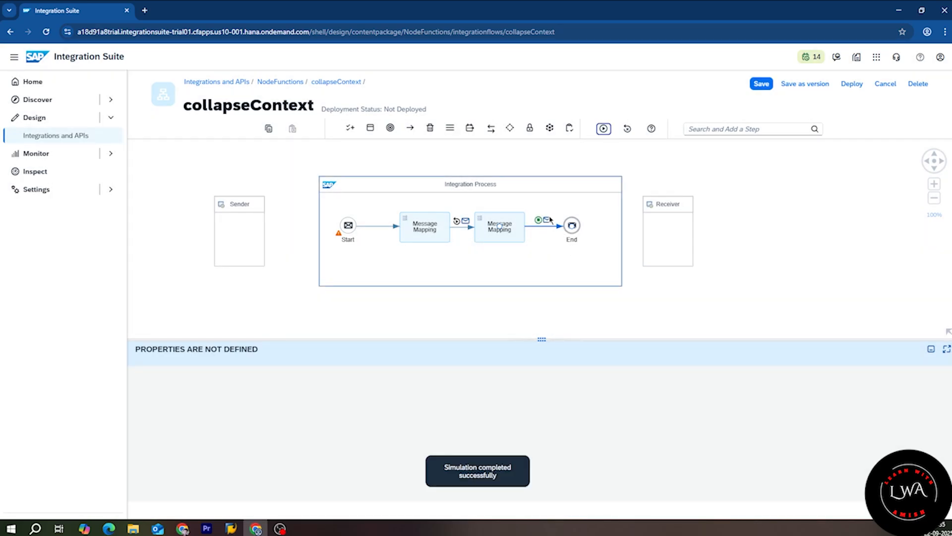
{"action": "left_click", "coordinate": [547, 220]}
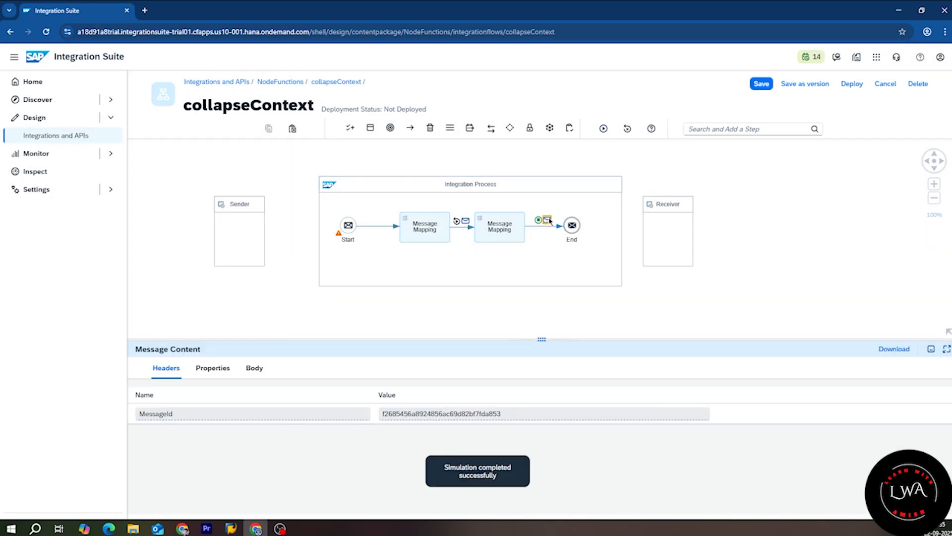
{"action": "left_click", "coordinate": [255, 368]}
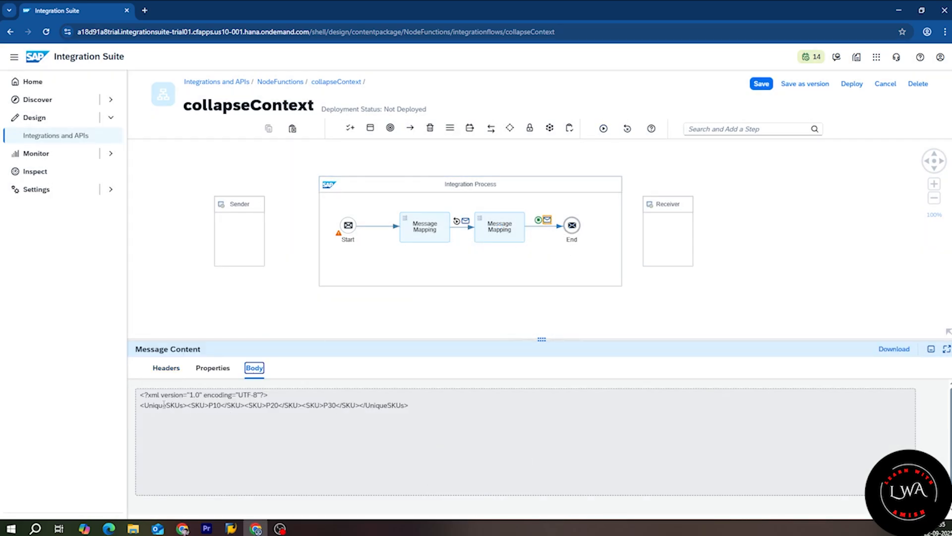
{"action": "double_click", "coordinate": [164, 405]}
{"action": "double_click", "coordinate": [394, 405]}
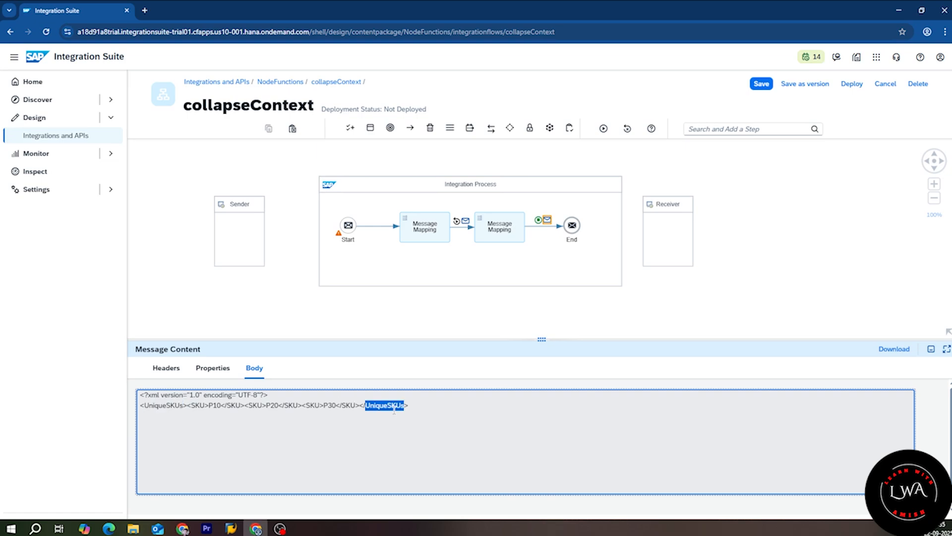